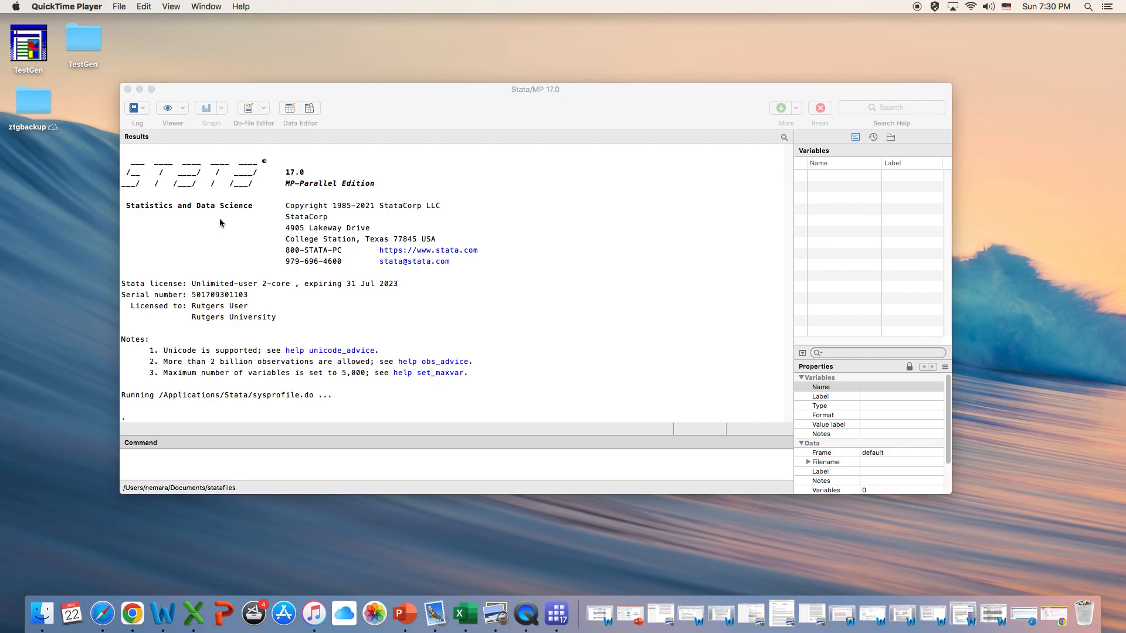
# Switch to Stata and start importing delimited text data
pyautogui.click(119, 7)
pyautogui.click(205, 282)
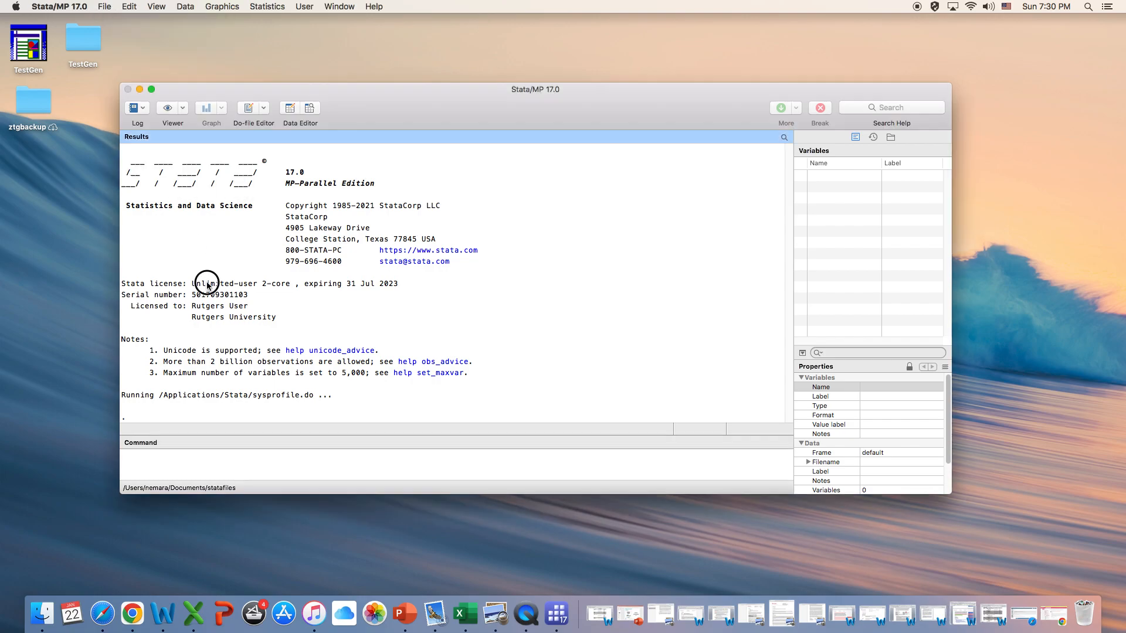
pyautogui.click(105, 7)
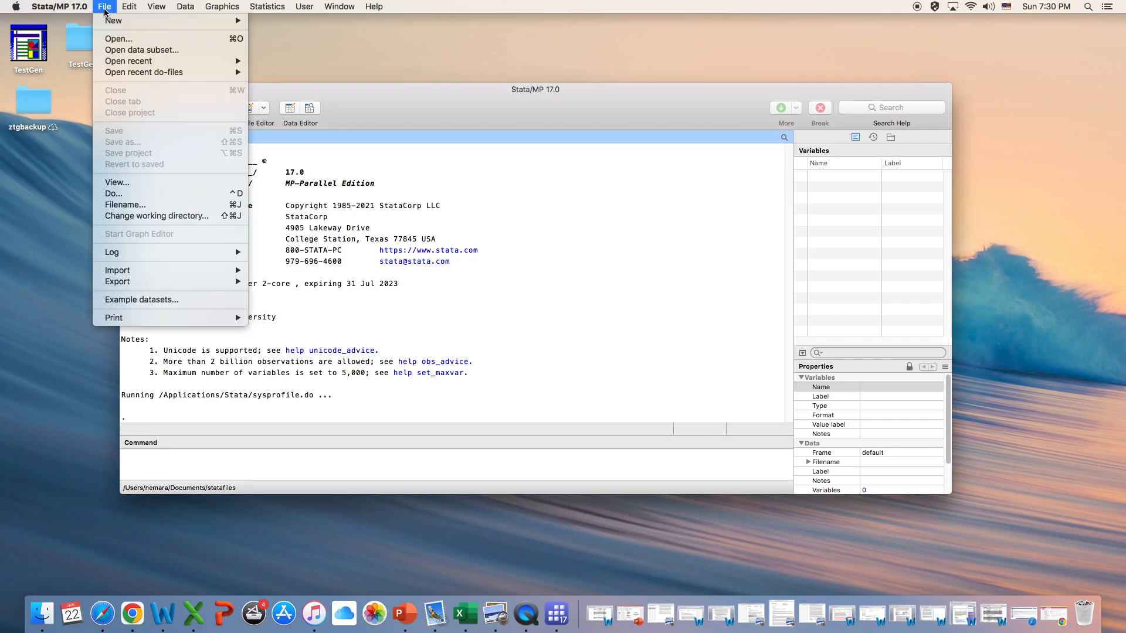
pyautogui.moveTo(131, 273)
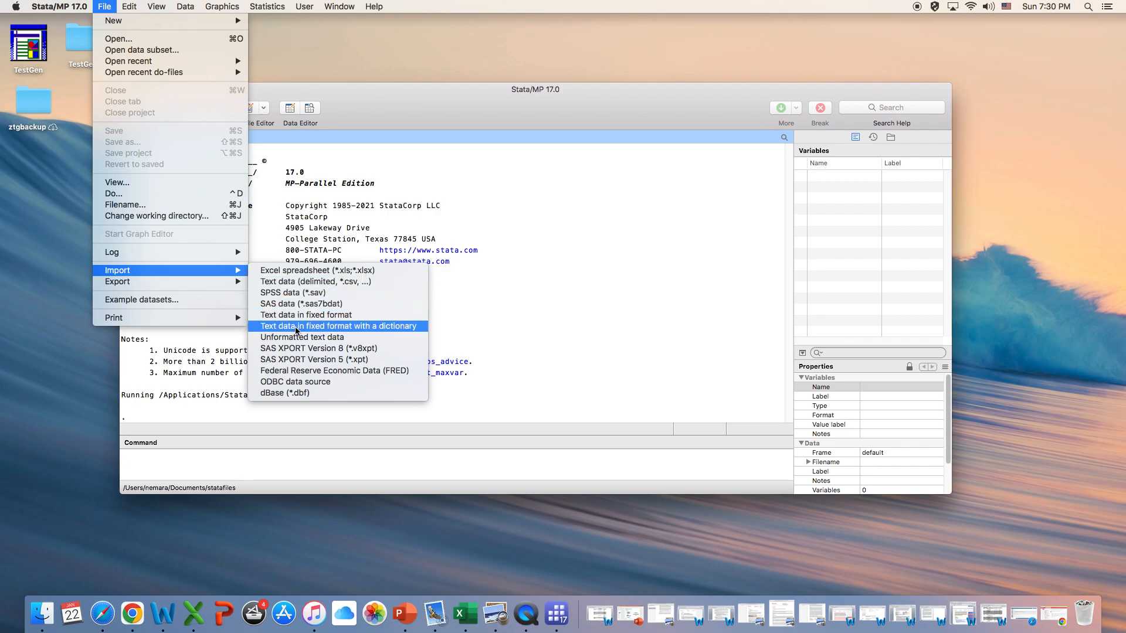
pyautogui.click(296, 281)
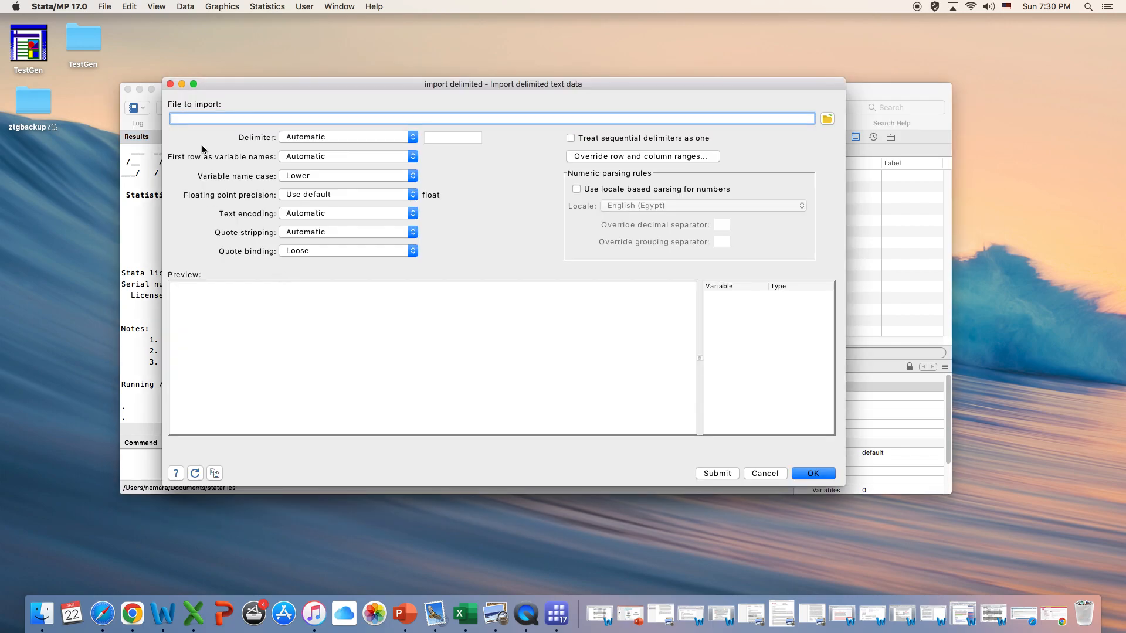
# Import cps08.csv from the statafiles folder with the default delimited-text settings
pyautogui.click(827, 120)
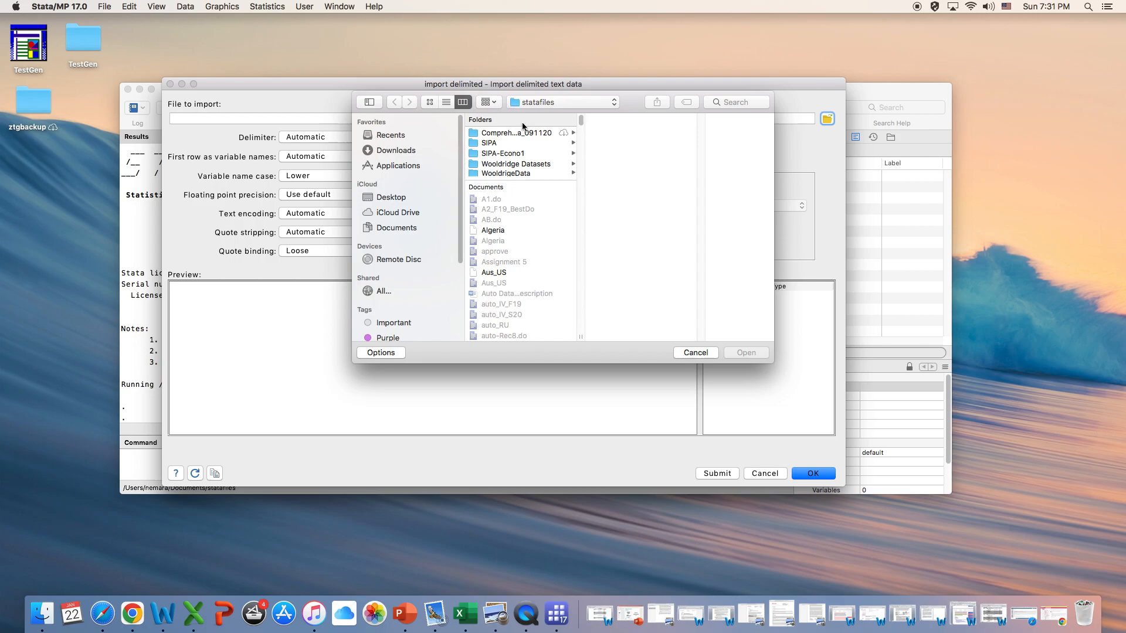
pyautogui.scroll(-10, 534, 219)
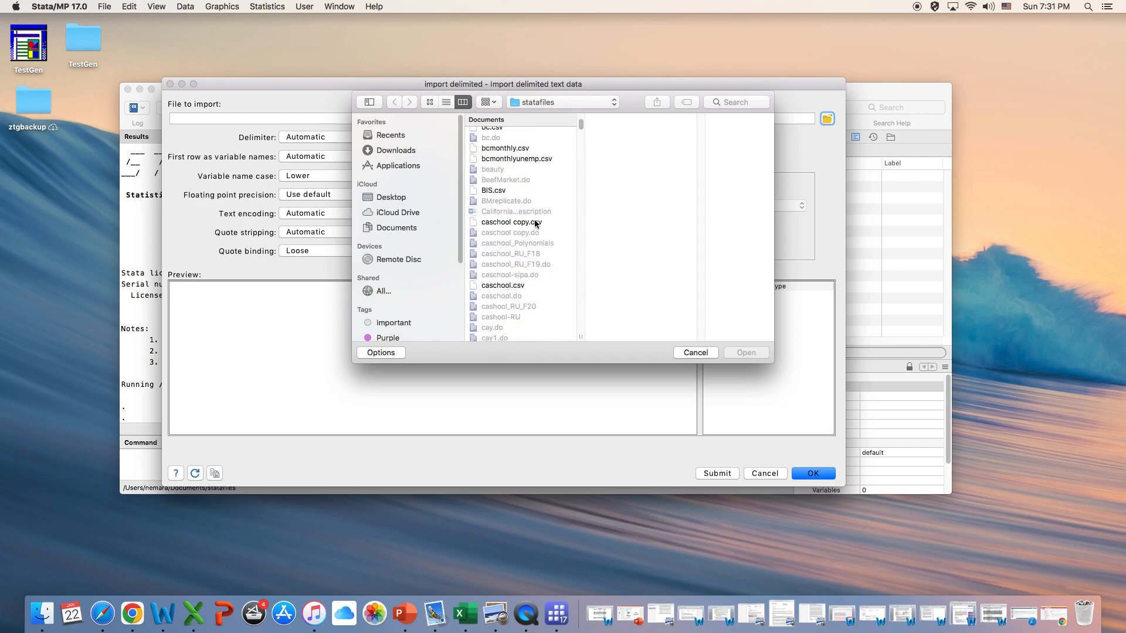
pyautogui.scroll(-4, 534, 223)
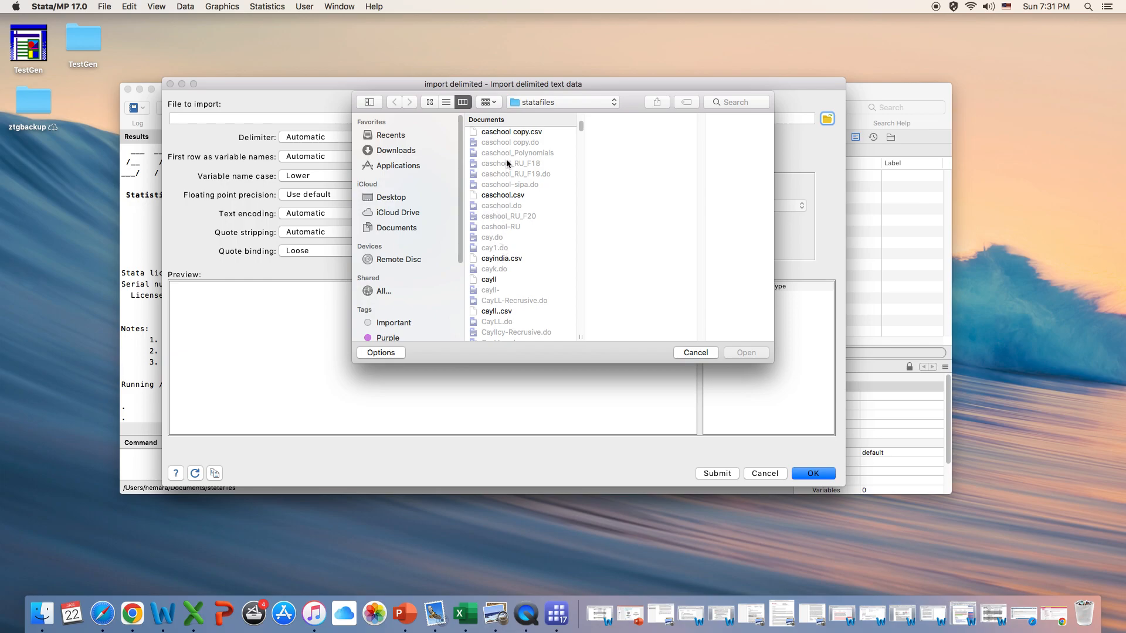
pyautogui.scroll(-3, 528, 234)
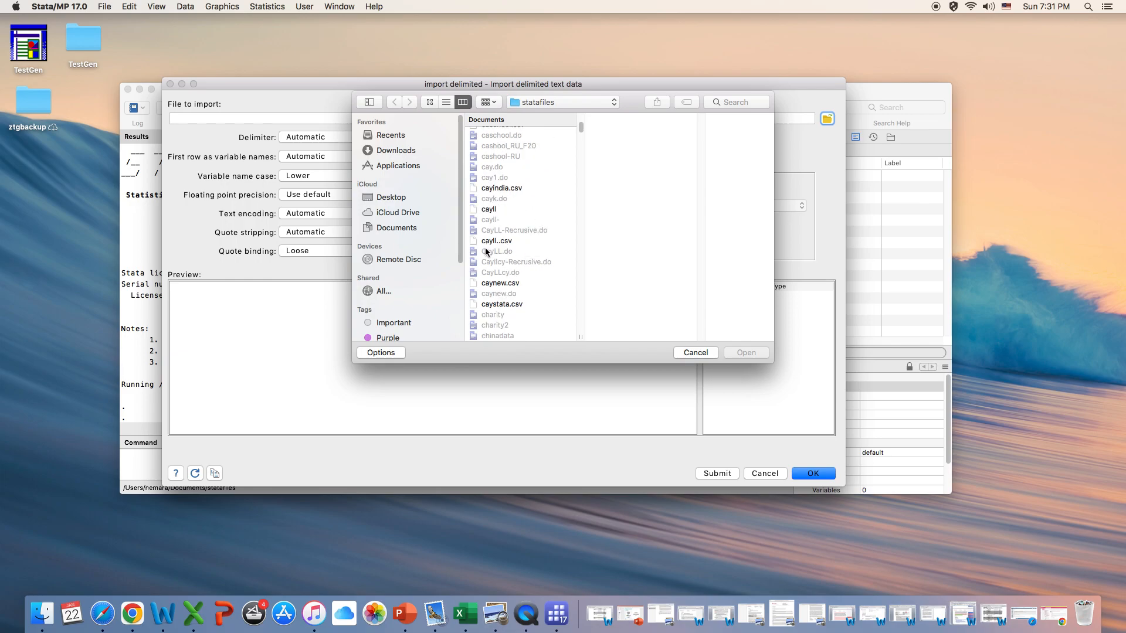
pyautogui.scroll(5, 498, 252)
pyautogui.scroll(3, 498, 252)
pyautogui.scroll(-10, 499, 256)
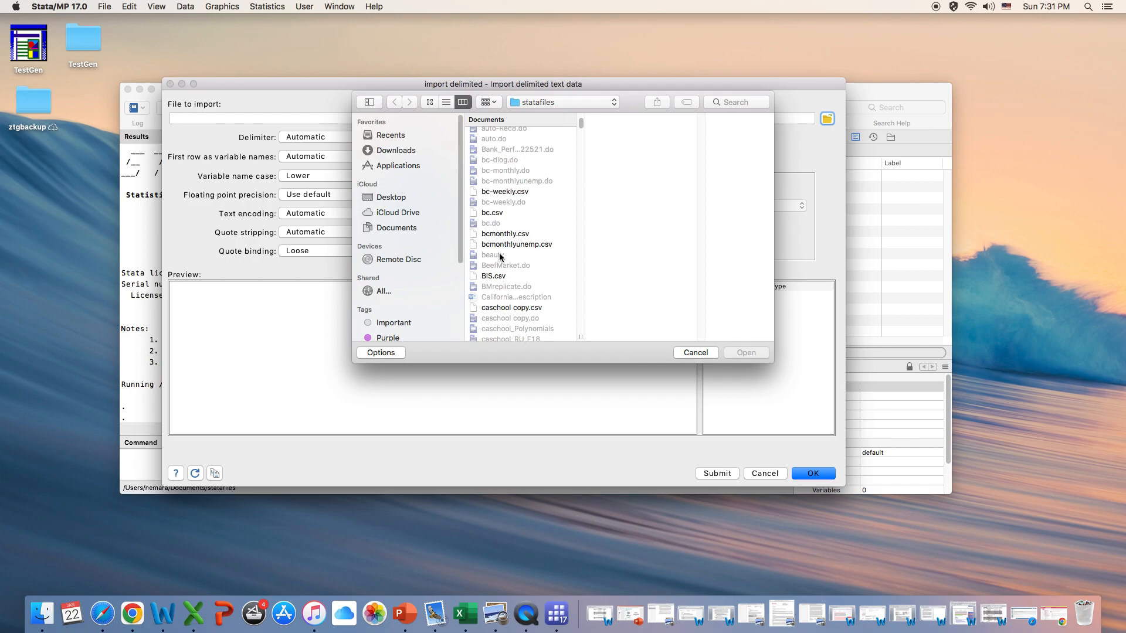
pyautogui.scroll(-5, 499, 256)
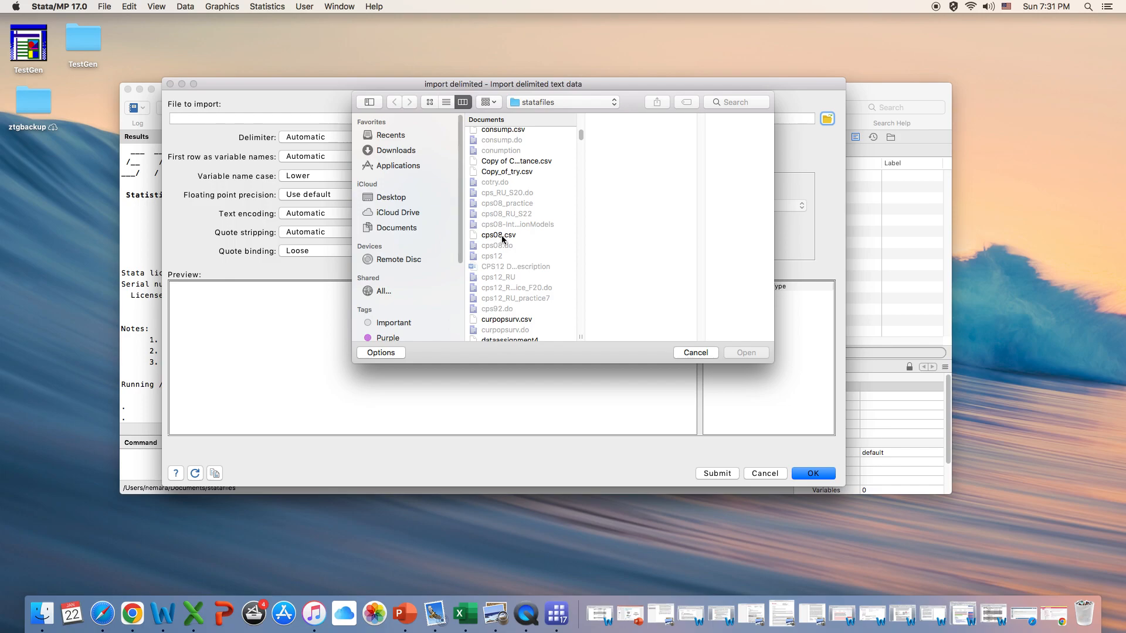
pyautogui.click(501, 234)
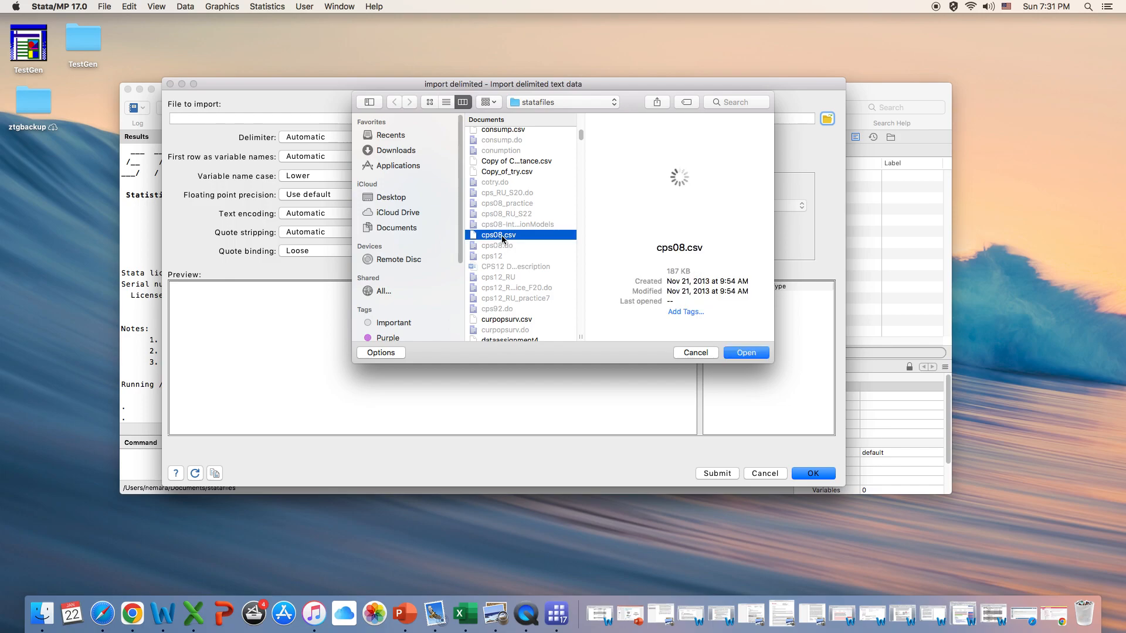
pyautogui.click(744, 353)
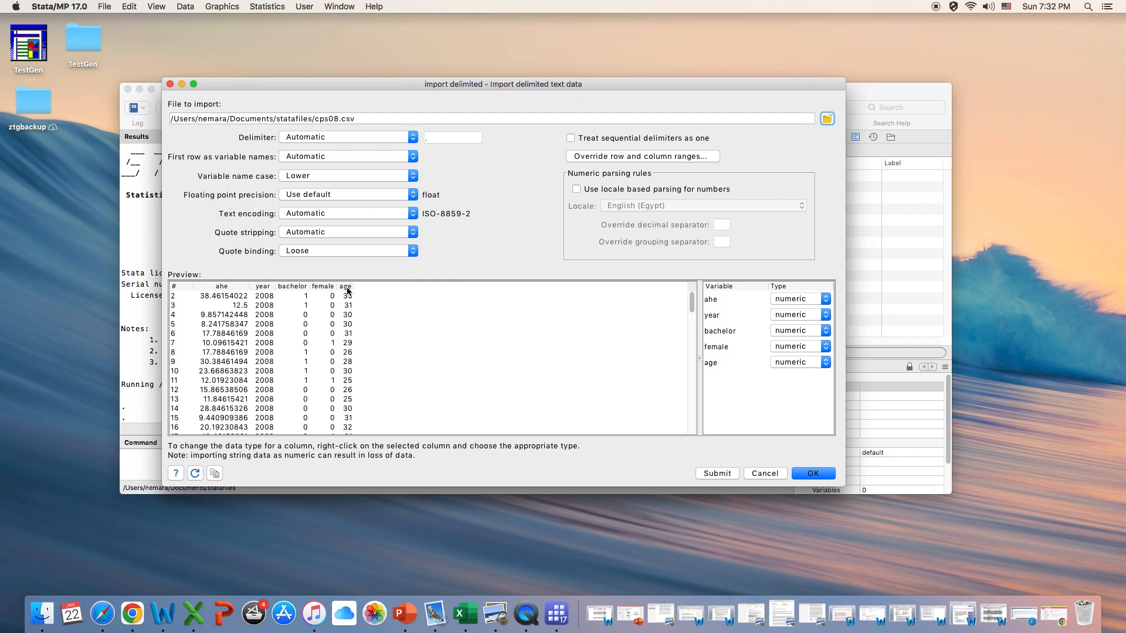
pyautogui.click(813, 474)
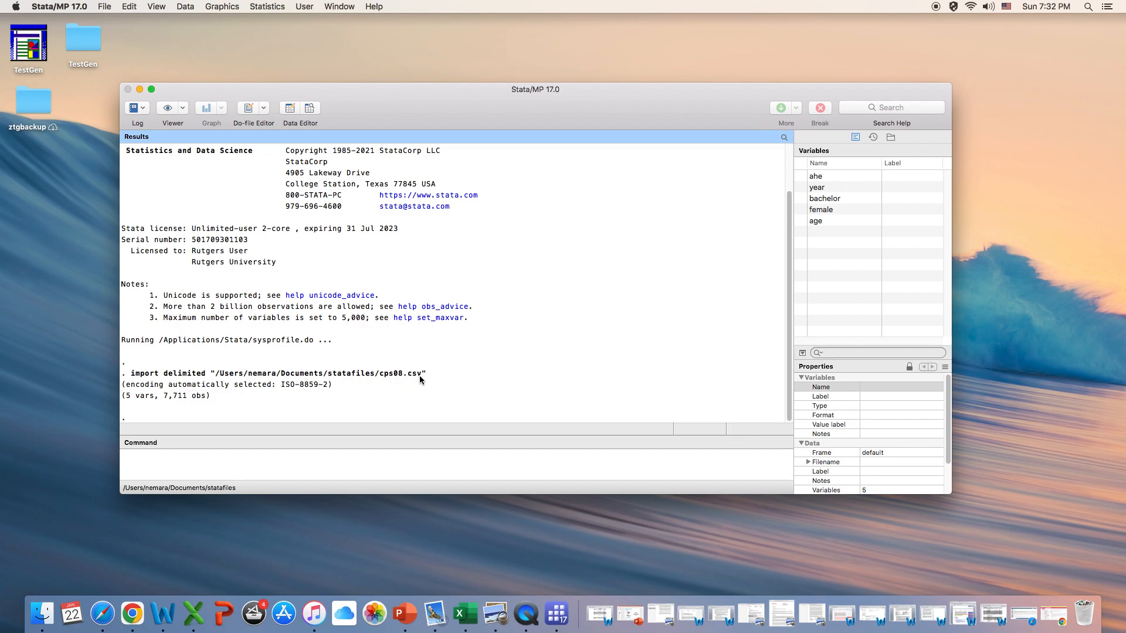
# Run the clear command to remove the imported dataset from memory
pyautogui.click(404, 457)
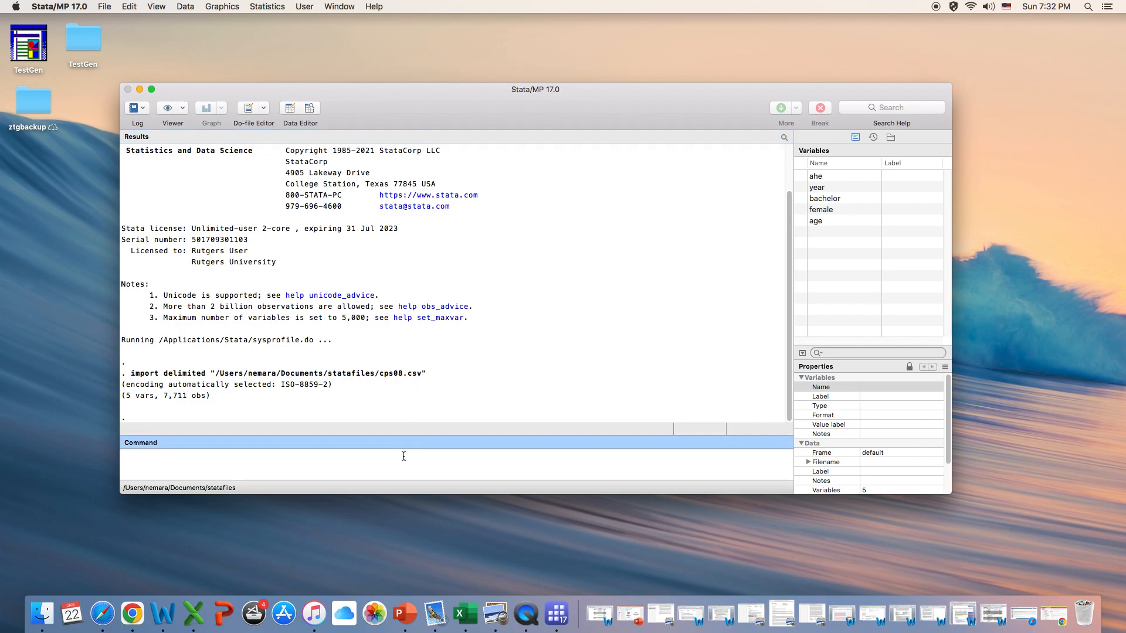
pyautogui.write('clear')
pyautogui.press('Return')
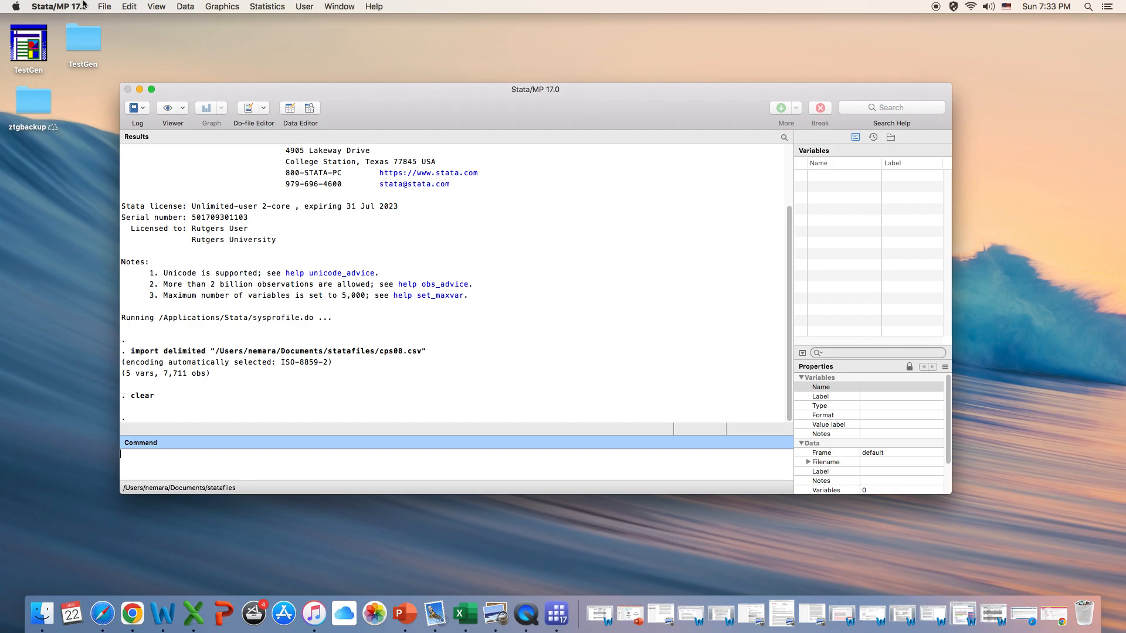
# Import the Data worksheet of cps12.xlsx from the statafiles folder as an Excel spreadsheet, leaving the first-row variable names option off
pyautogui.click(105, 7)
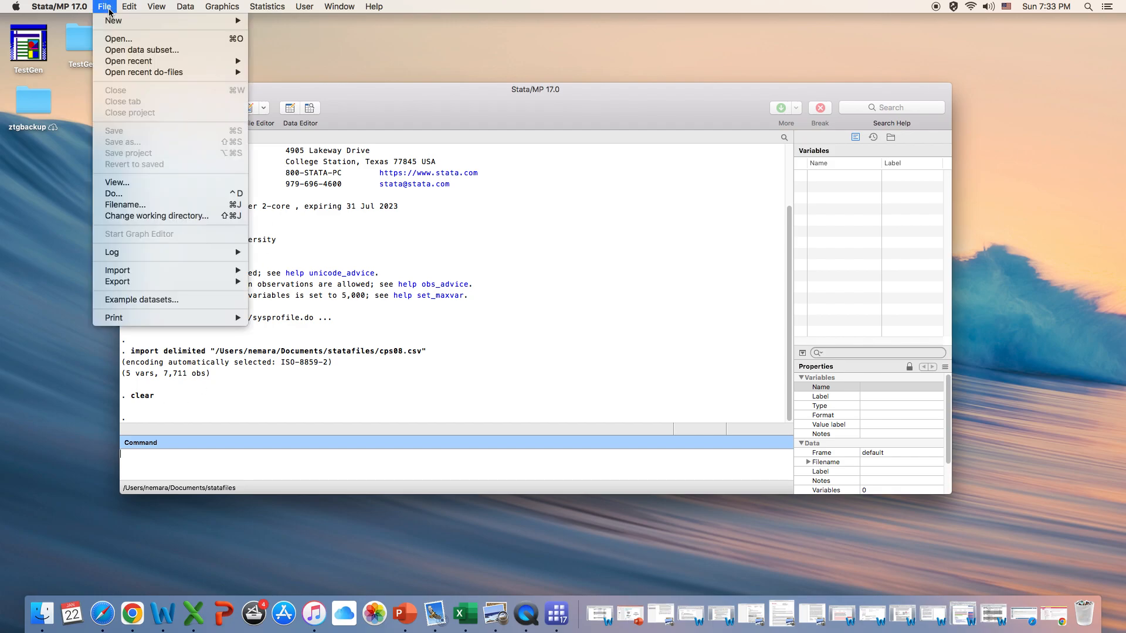
pyautogui.moveTo(154, 273)
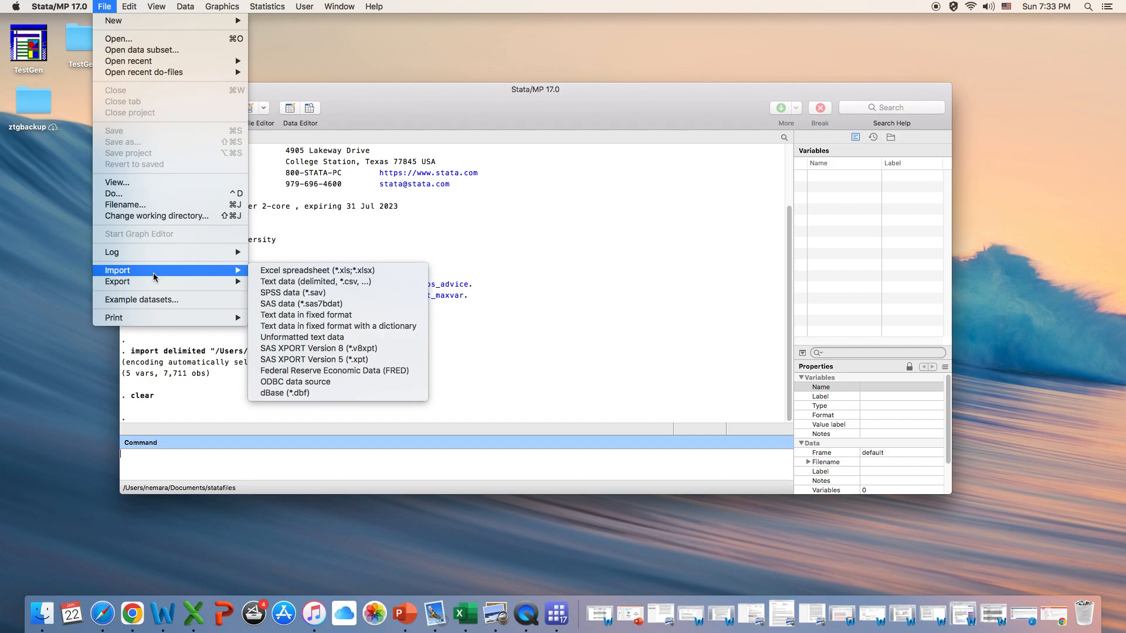
pyautogui.click(287, 271)
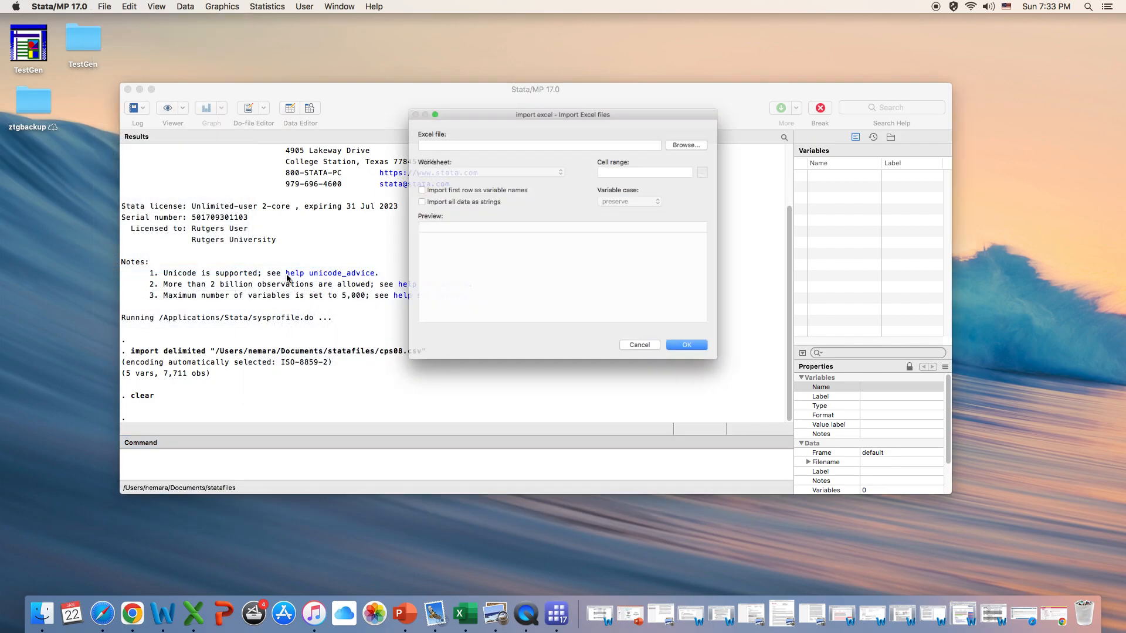
pyautogui.click(712, 128)
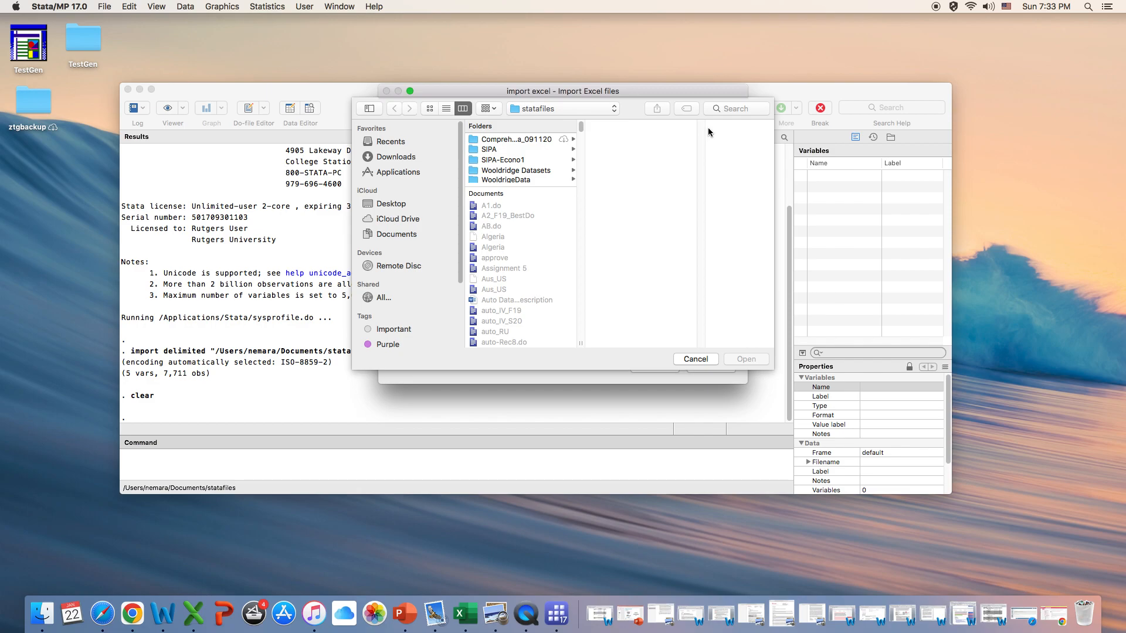
pyautogui.scroll(-1, 559, 213)
pyautogui.scroll(-5, 558, 212)
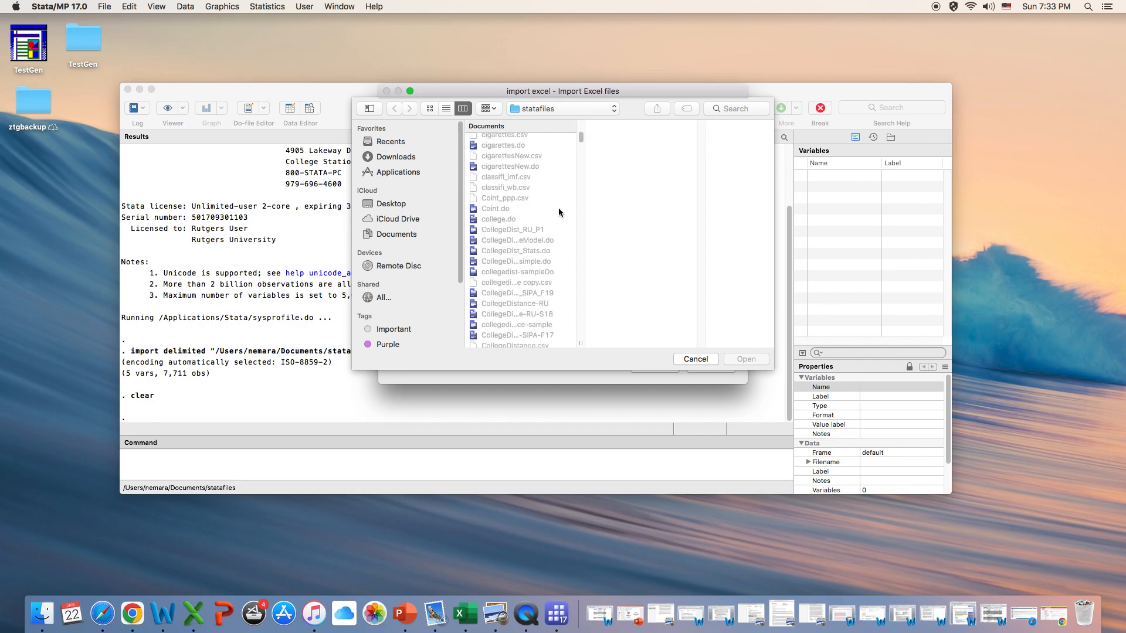
pyautogui.moveTo(583, 134); pyautogui.dragTo(580, 232)
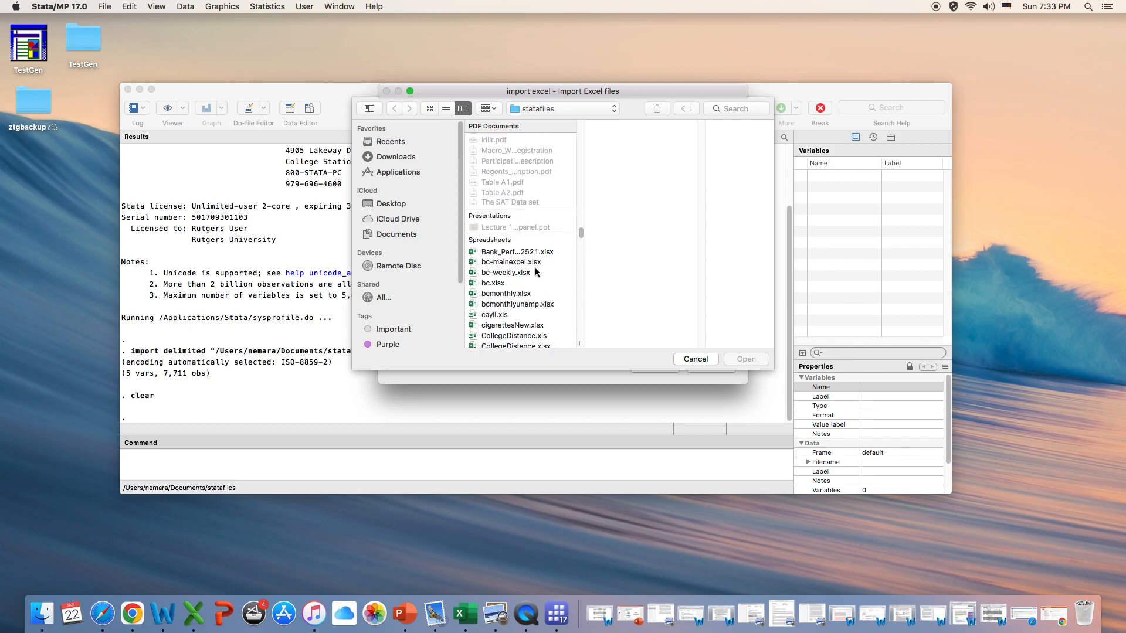
pyautogui.scroll(-6, 535, 270)
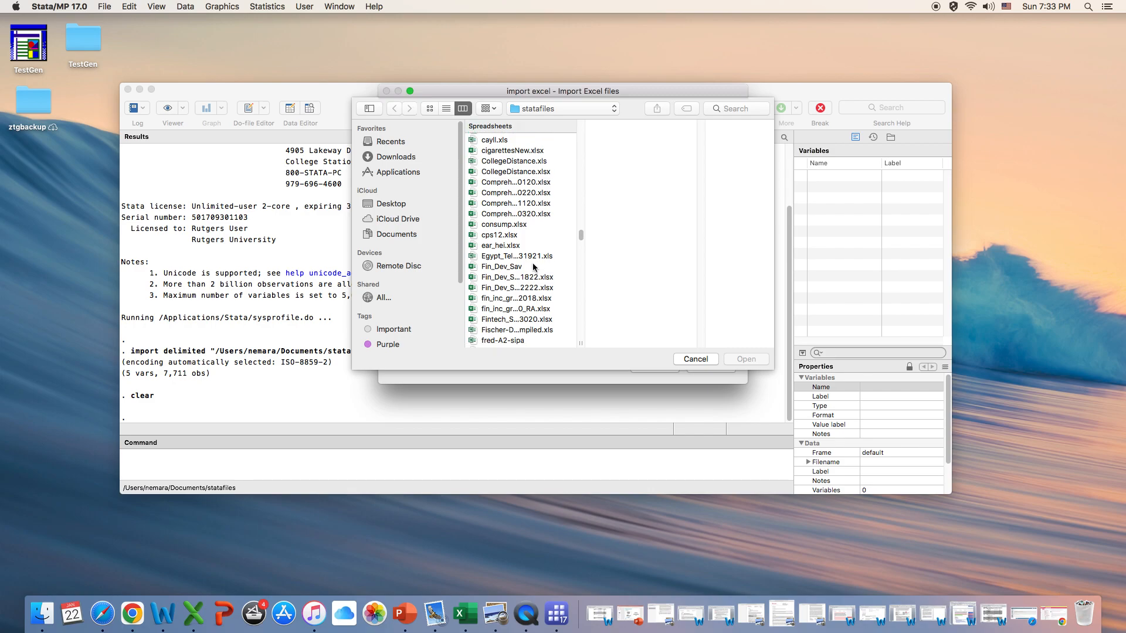
pyautogui.click(505, 234)
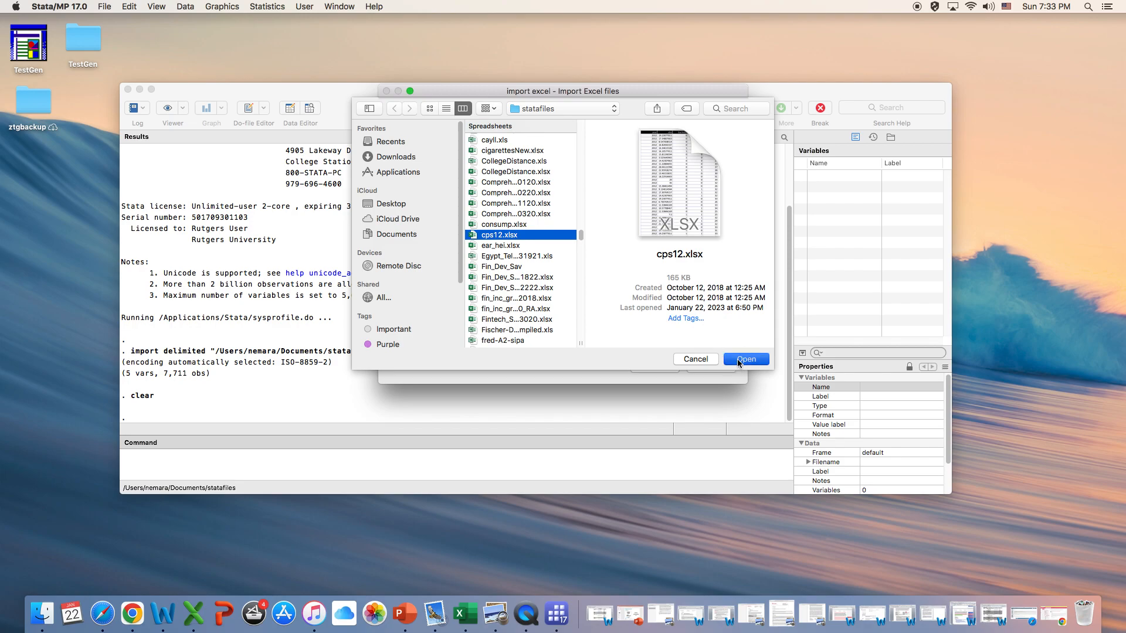
pyautogui.click(737, 358)
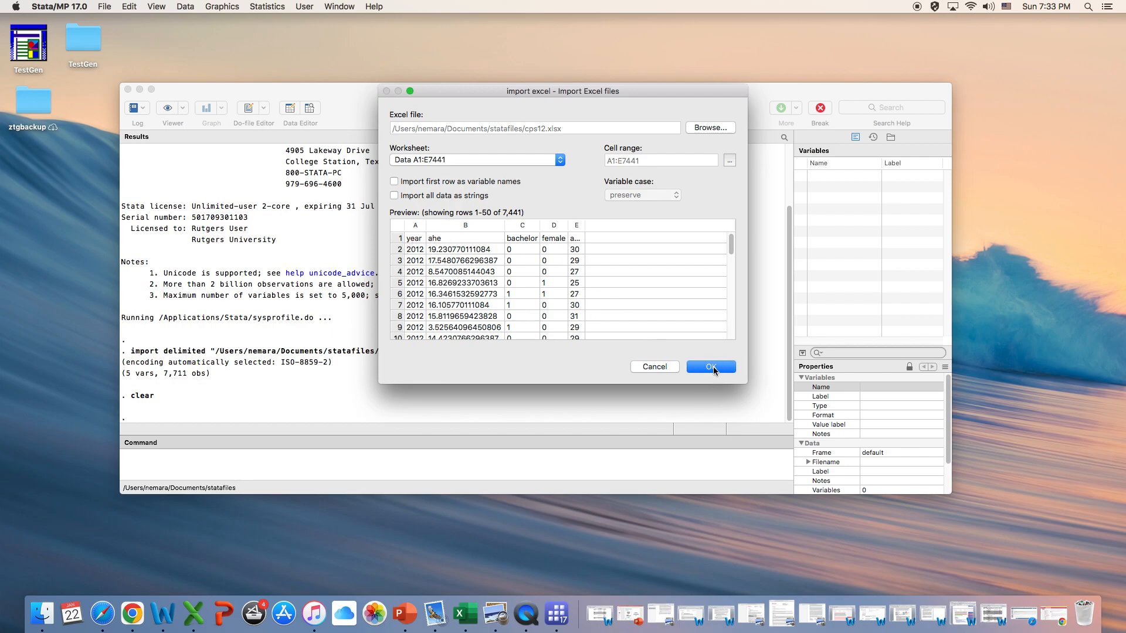
pyautogui.click(713, 367)
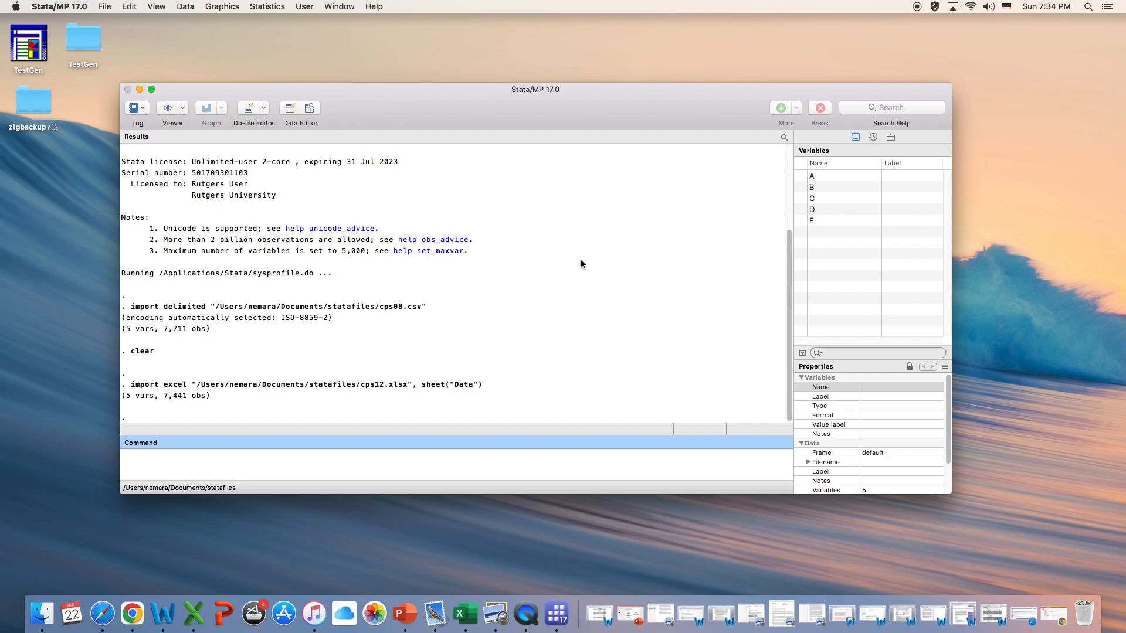
# Copy the executed import excel command into the command line and insert firstrow cellrange(A1:E7441) before sheet("Data")
pyautogui.click(129, 384)
pyautogui.moveTo(130, 385); pyautogui.dragTo(486, 393)
pyautogui.press('super+c')
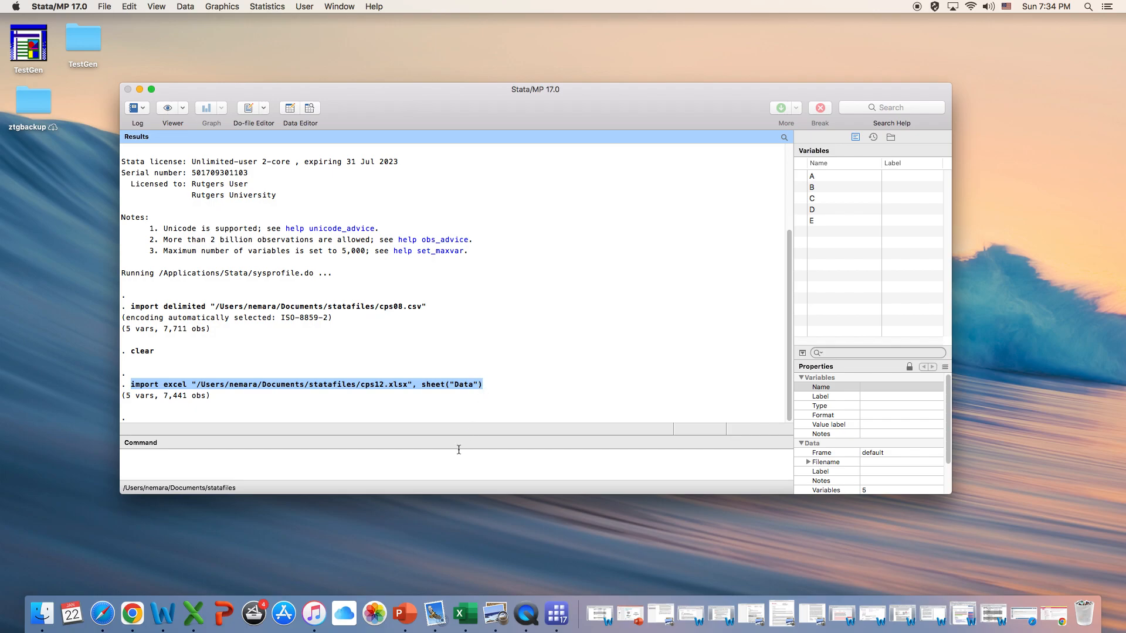
pyautogui.click(457, 458)
pyautogui.press('super+v')
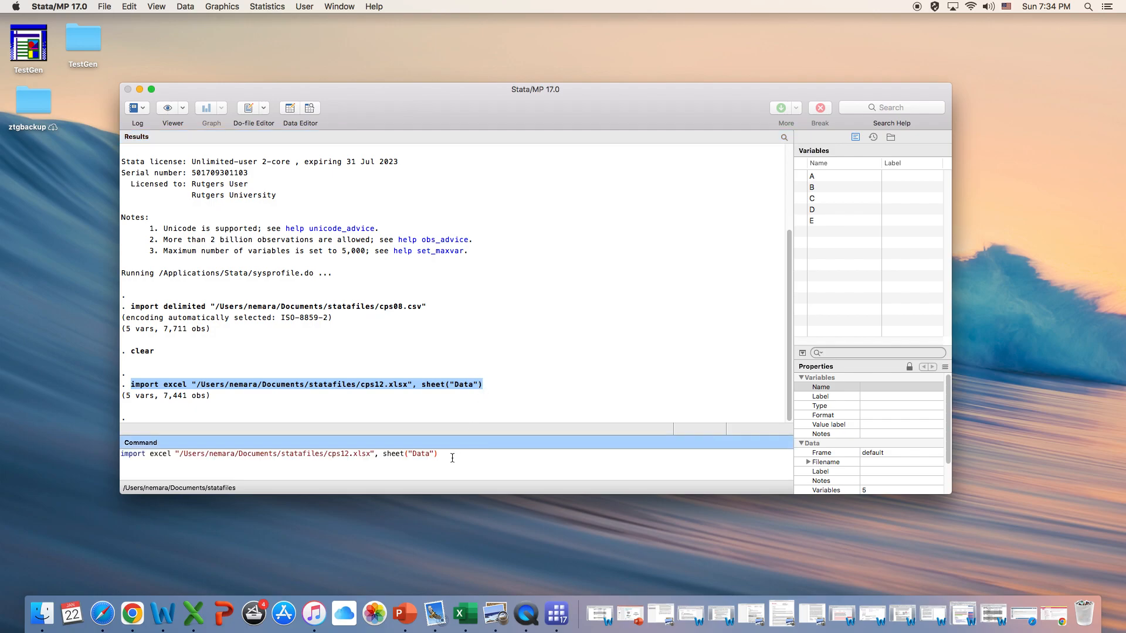
pyautogui.click(377, 455)
pyautogui.write('fir strow cellrange(A1:E7441)')
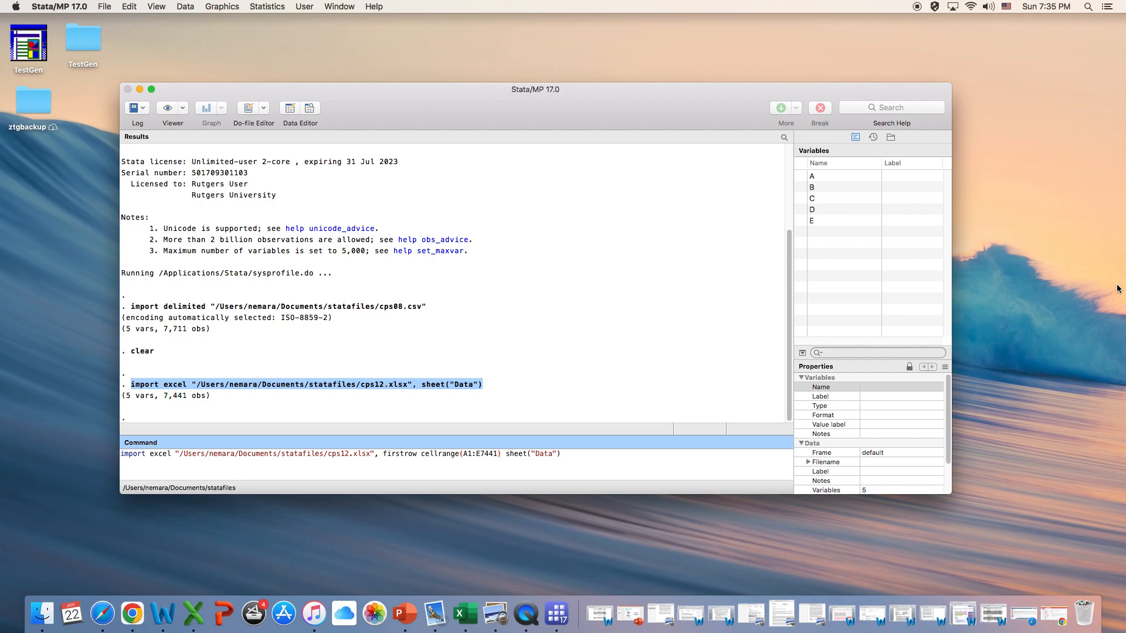
# Search the computer for cps12 and open cps12.xlsx in Excel
pyautogui.press('super+space')
pyautogui.write('qui')
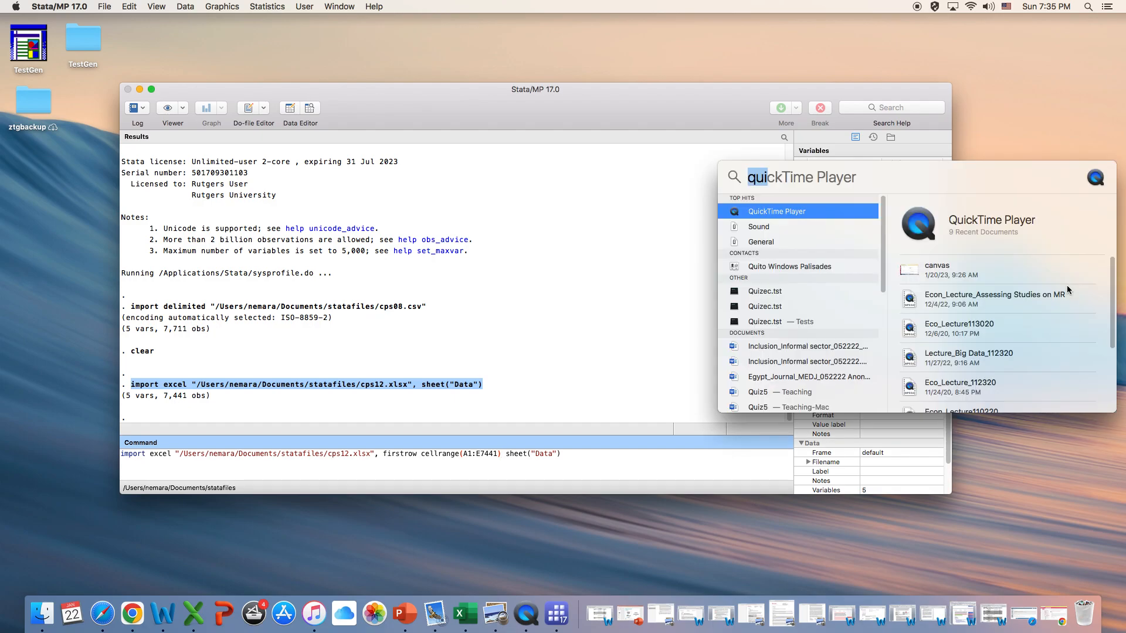
pyautogui.write('cps')
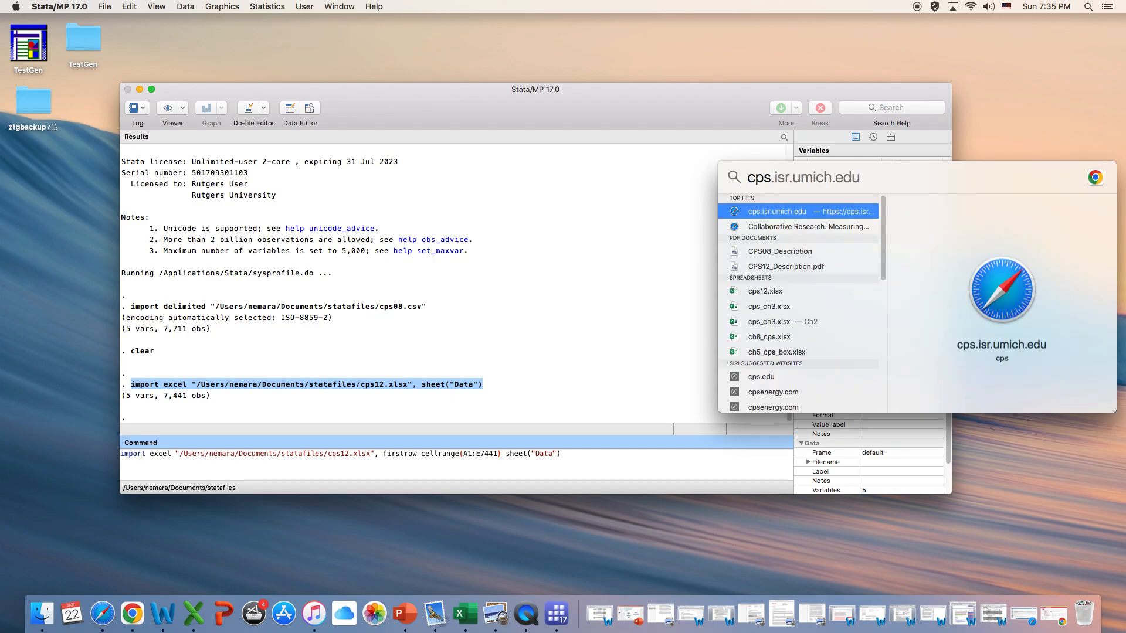
pyautogui.write('12')
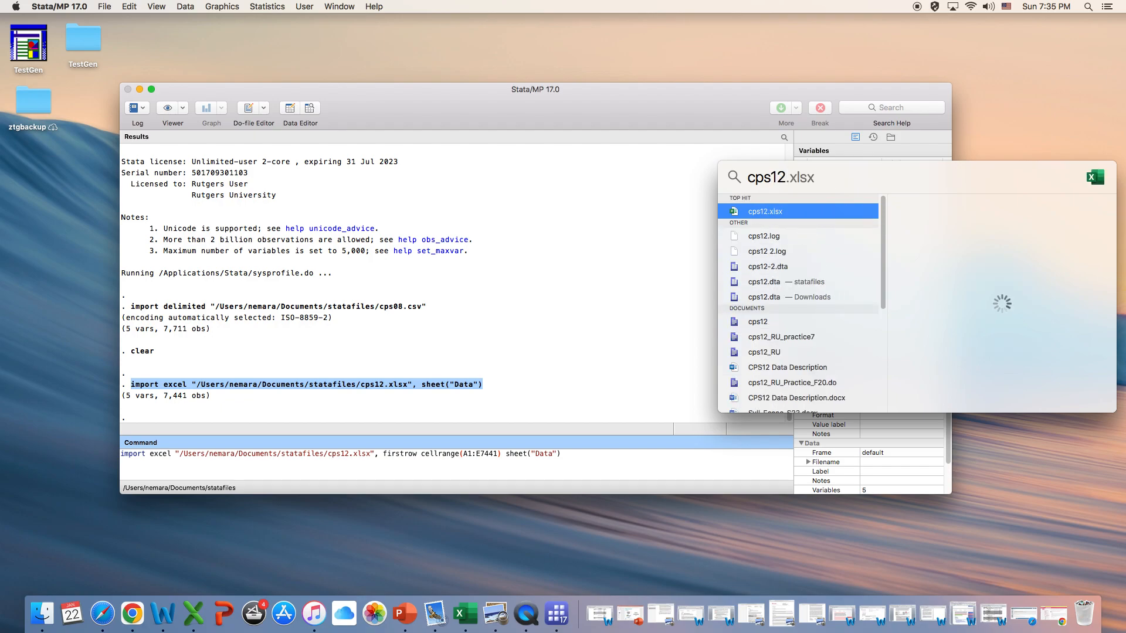
pyautogui.press('Return')
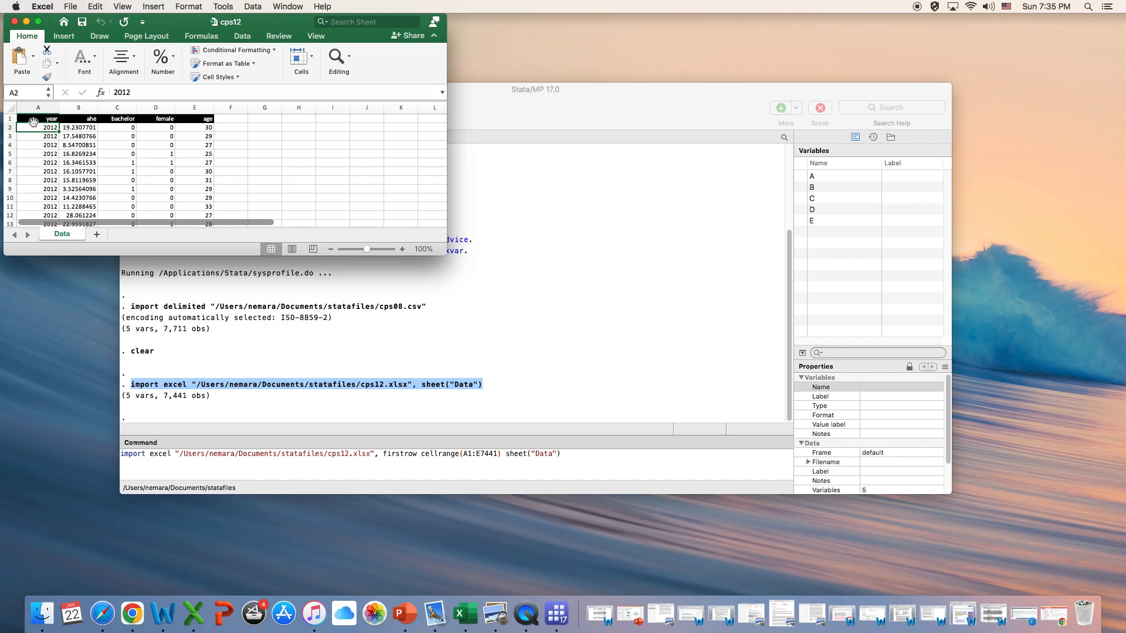
# Examine the header row, column extent and end of the data in the Data worksheet of cps12
pyautogui.click(12, 119)
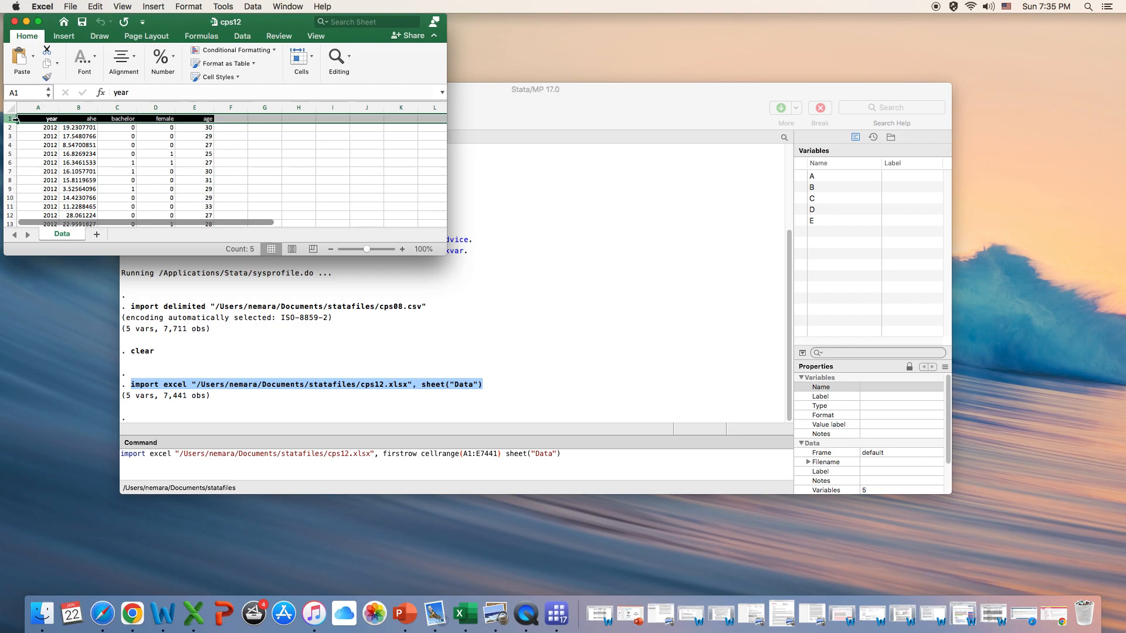
pyautogui.click(39, 120)
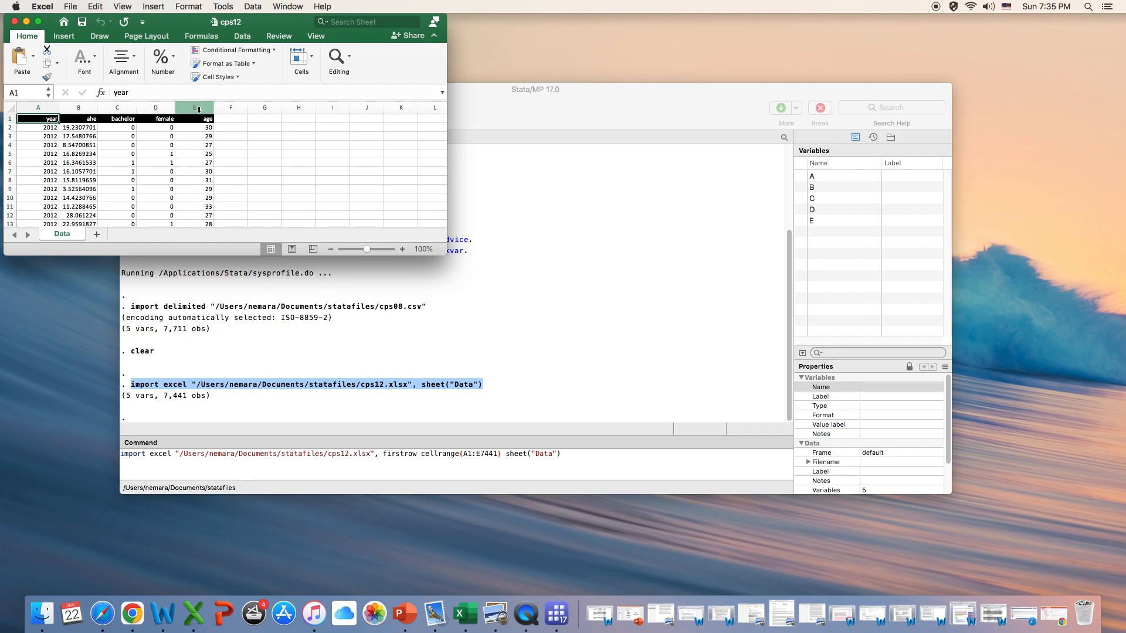
pyautogui.scroll(-20, 205, 180)
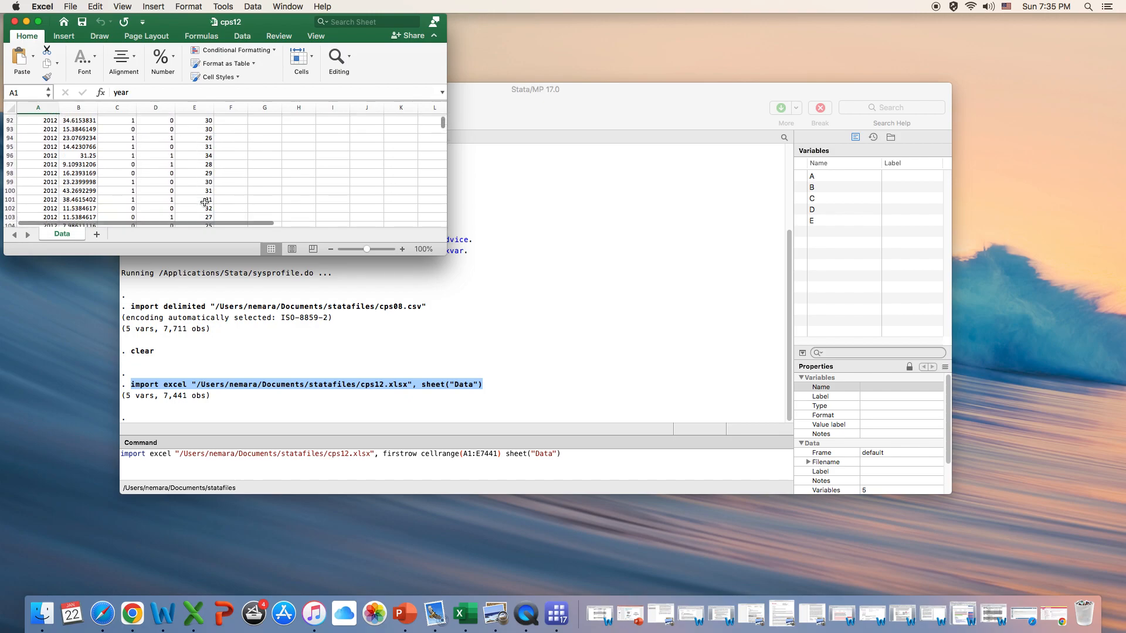
pyautogui.scroll(-20, 204, 203)
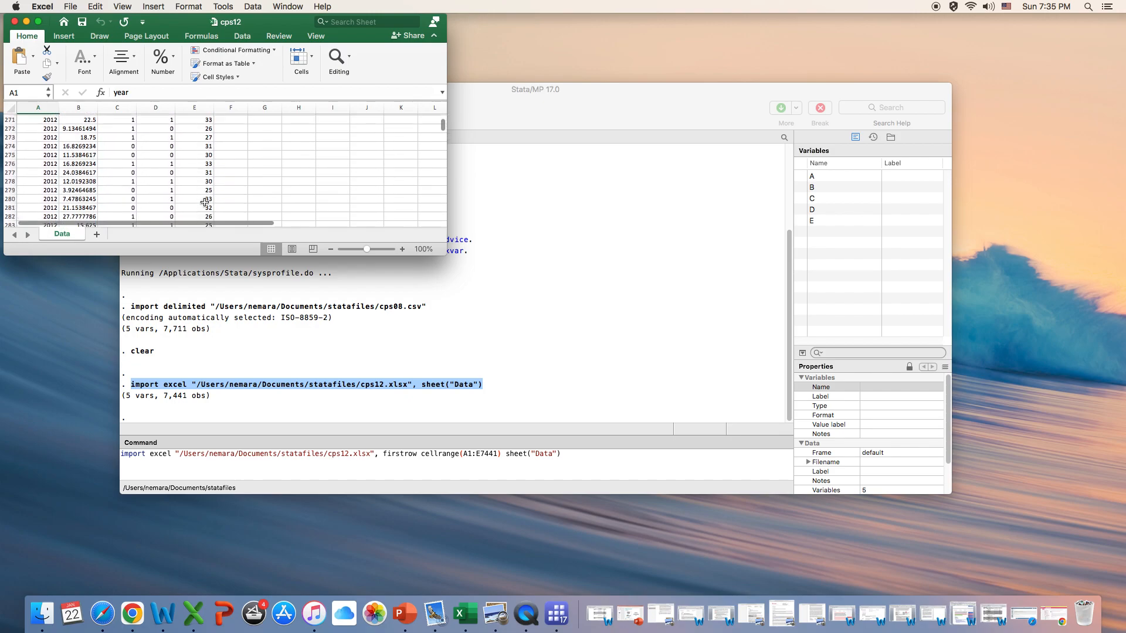
pyautogui.scroll(-20, 205, 202)
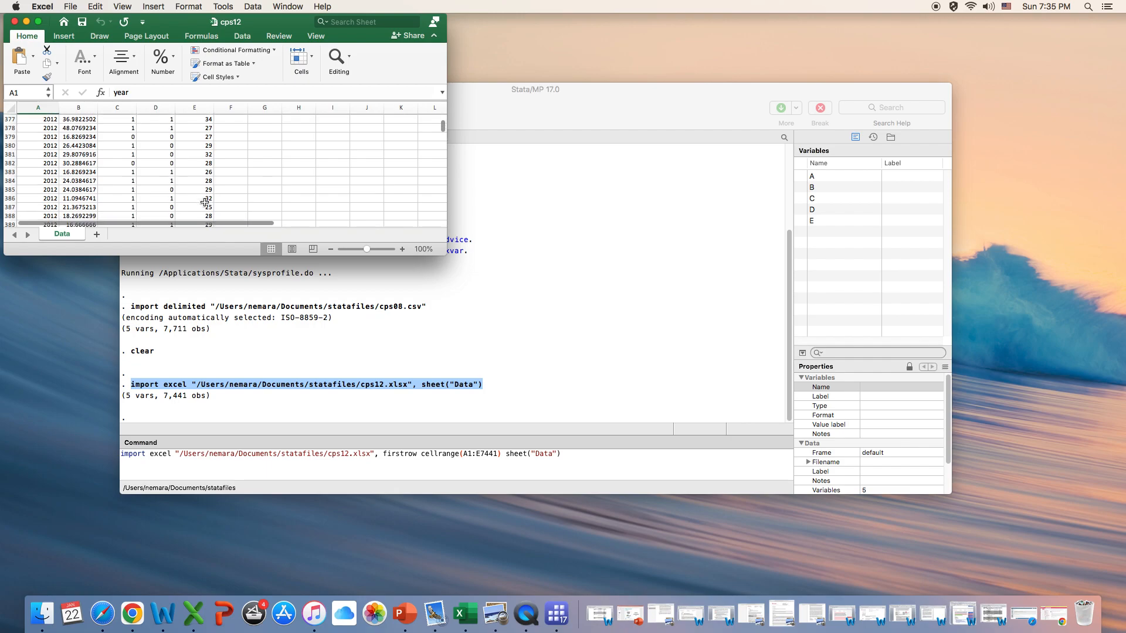
pyautogui.scroll(-6, 205, 202)
pyautogui.moveTo(444, 128); pyautogui.dragTo(456, 221)
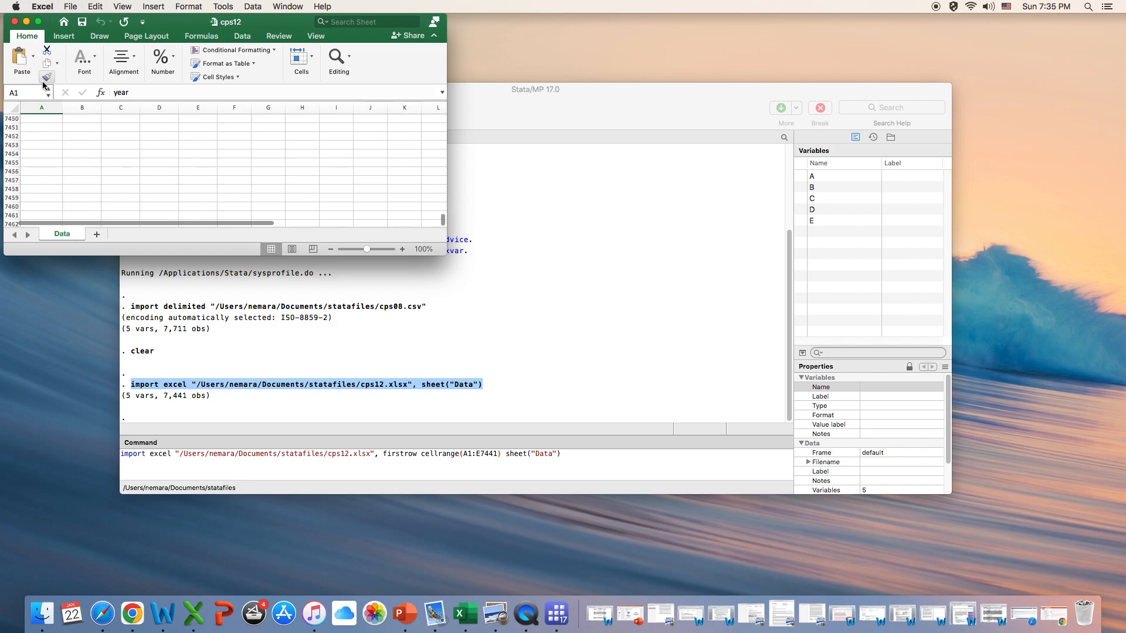
pyautogui.scroll(5, 115, 162)
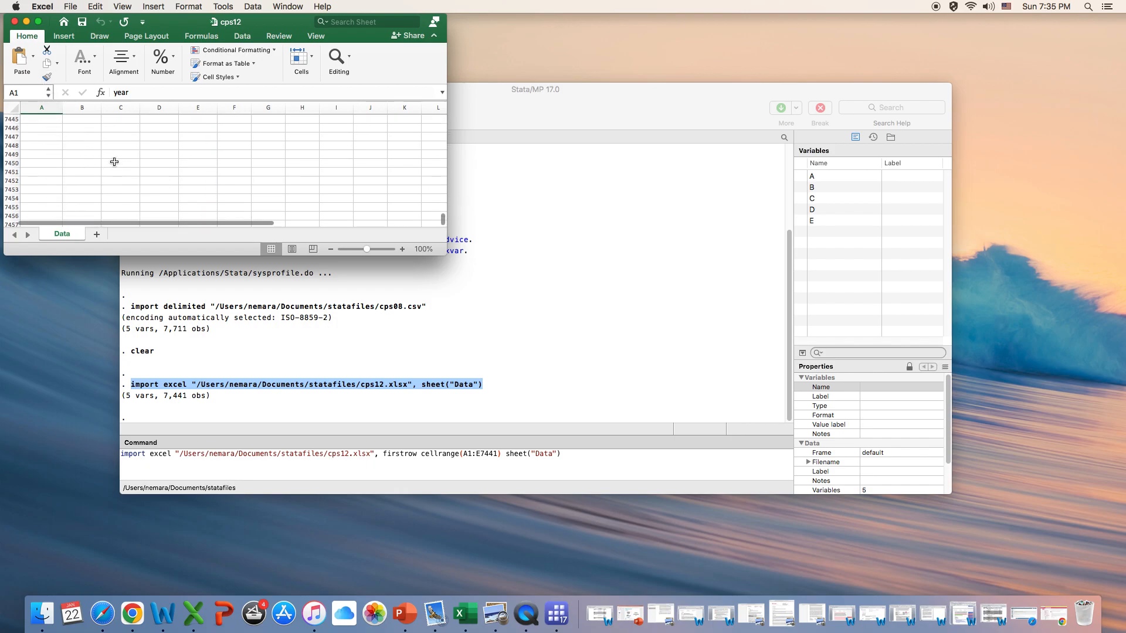
# Select the data block upward from cell E7441, check the starting cell in the header row, and close the cps12 workbook
pyautogui.click(197, 169)
pyautogui.moveTo(173, 153); pyautogui.dragTo(34, 44)
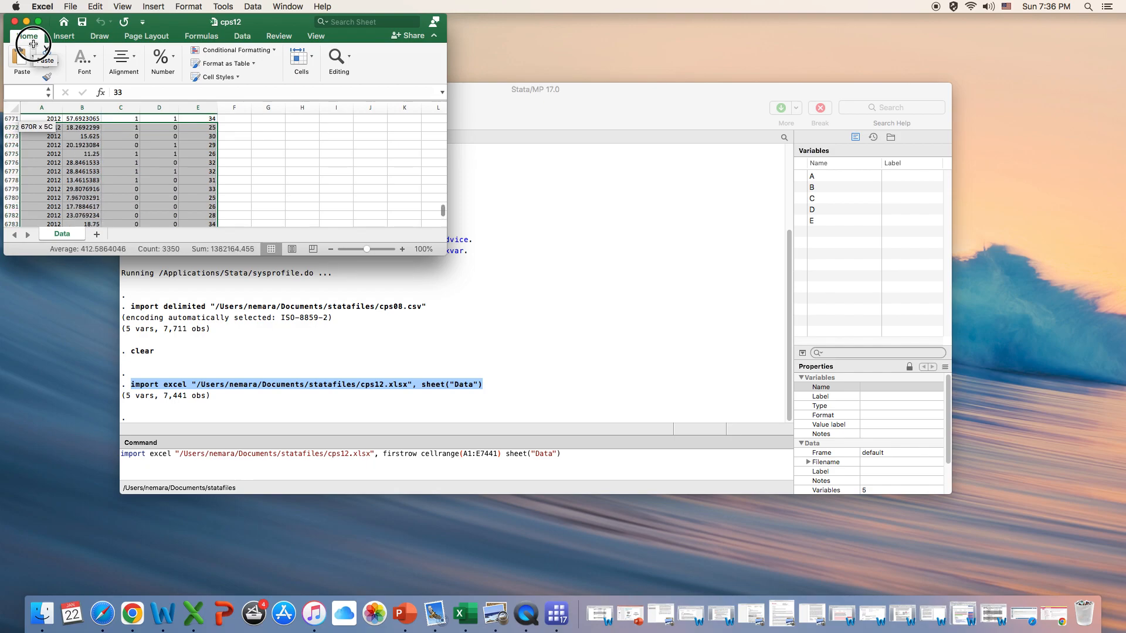
pyautogui.moveTo(33, 44); pyautogui.dragTo(33, 27)
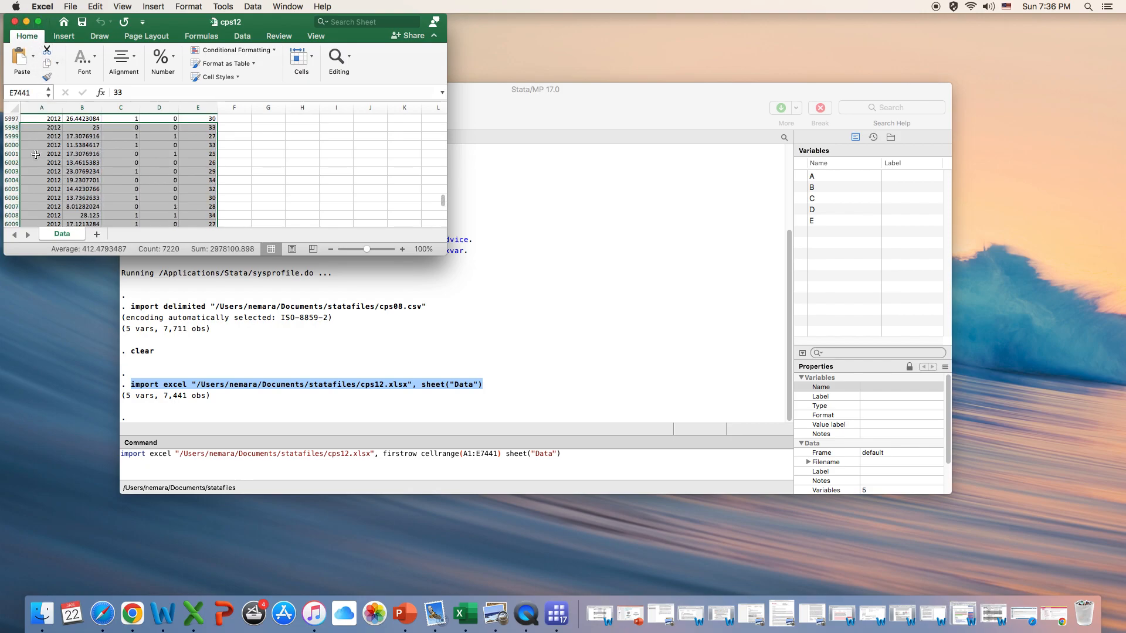
pyautogui.scroll(5, 41, 165)
pyautogui.moveTo(443, 199); pyautogui.dragTo(441, 75)
pyautogui.click(44, 120)
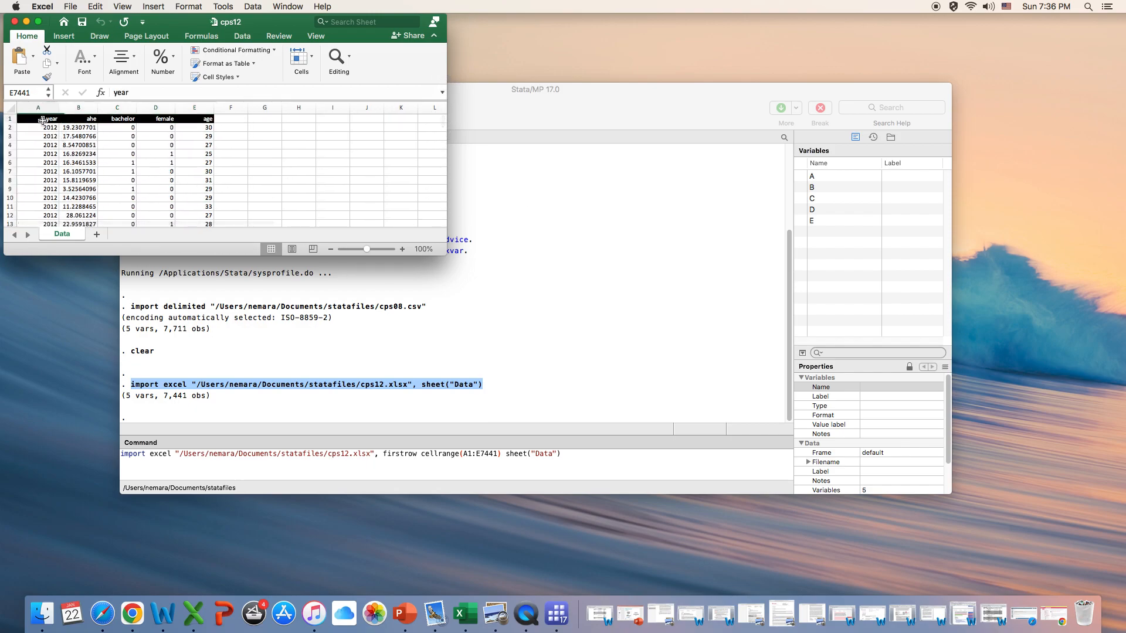
pyautogui.click(14, 22)
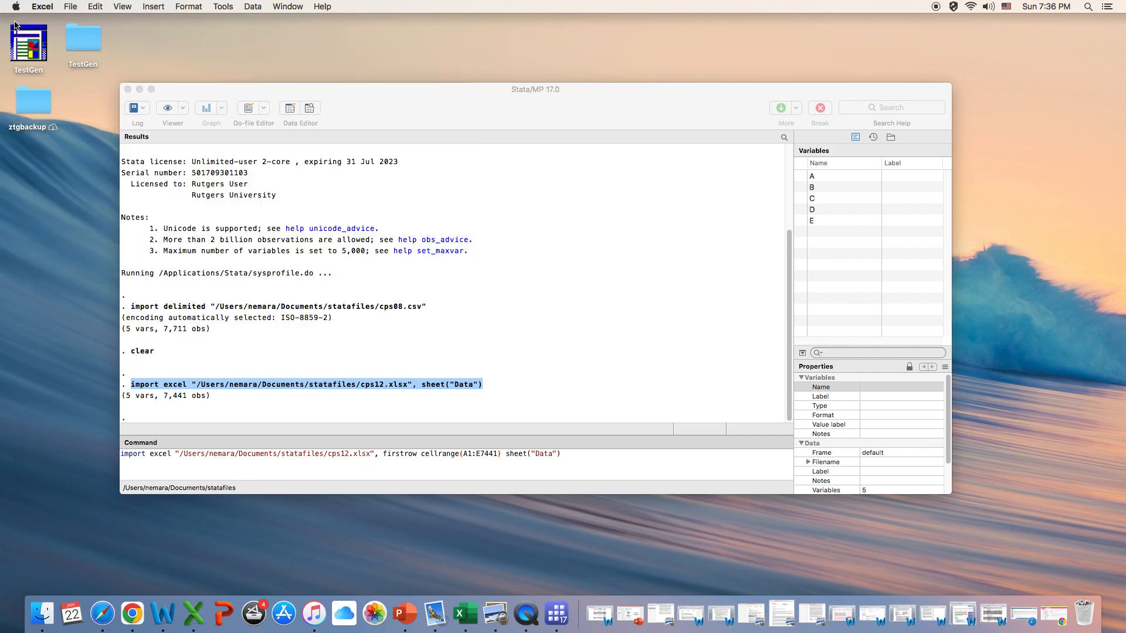
# Try to run the prepared import excel command in Stata, and run clear to remove the dataset from memory
pyautogui.click(570, 456)
pyautogui.press('Return')
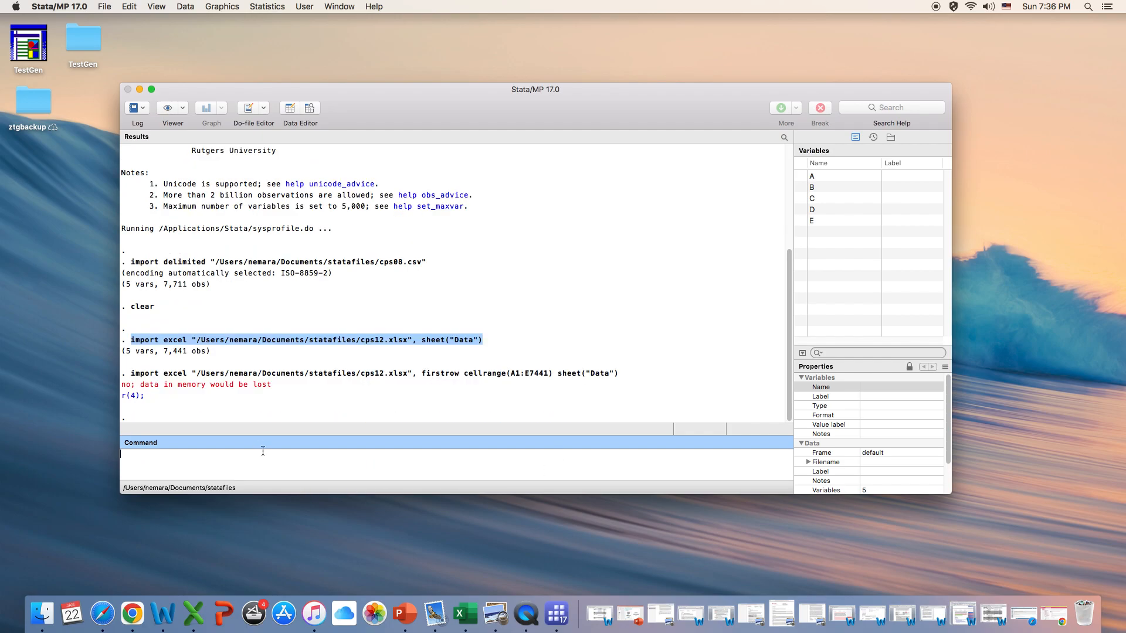
pyautogui.write('clear')
pyautogui.press('Return')
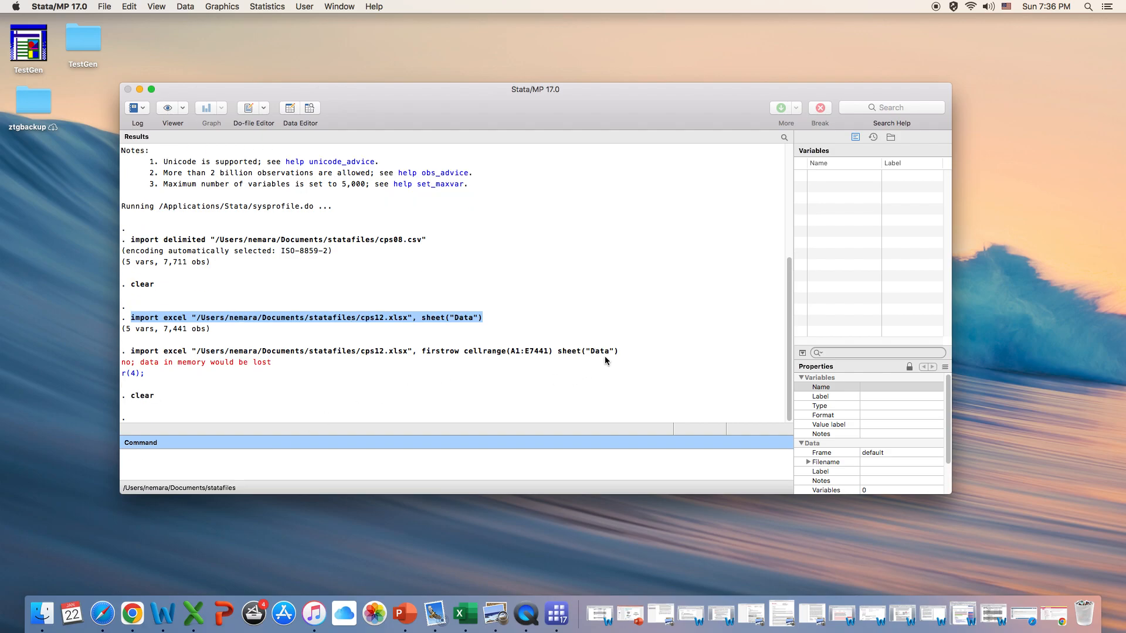
# Copy the import excel command for cps12.xlsx with firstrow cellrange(A1:E7441) sheet("Data") from the results and run it again
pyautogui.moveTo(634, 352); pyautogui.dragTo(131, 354)
pyautogui.press('super+c')
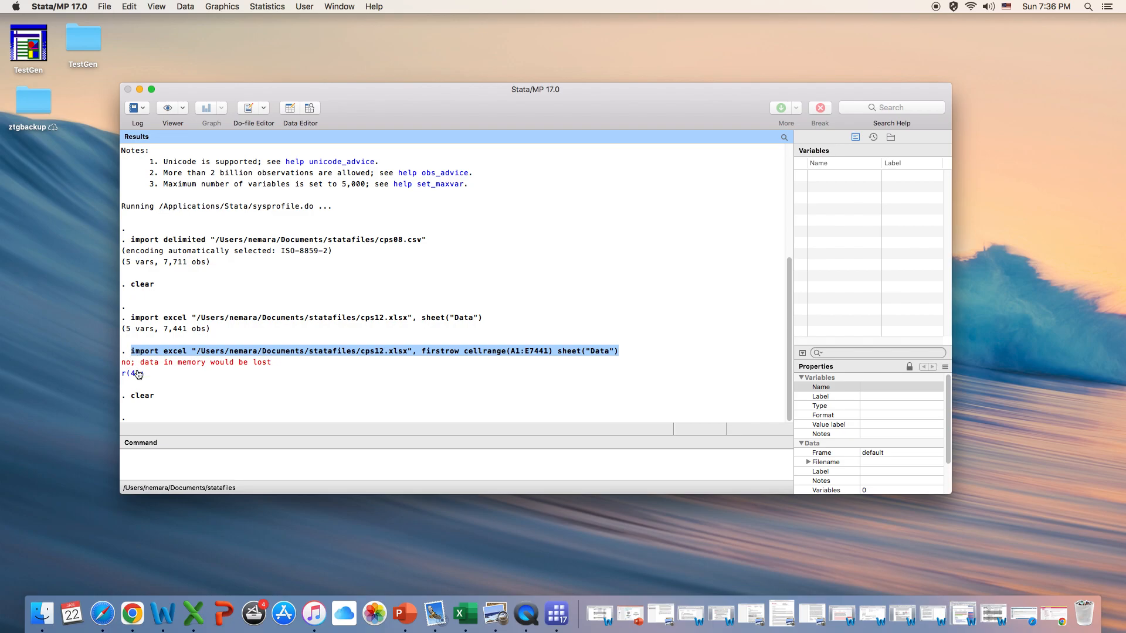
pyautogui.click(158, 465)
pyautogui.press('super+v')
pyautogui.press('Return')
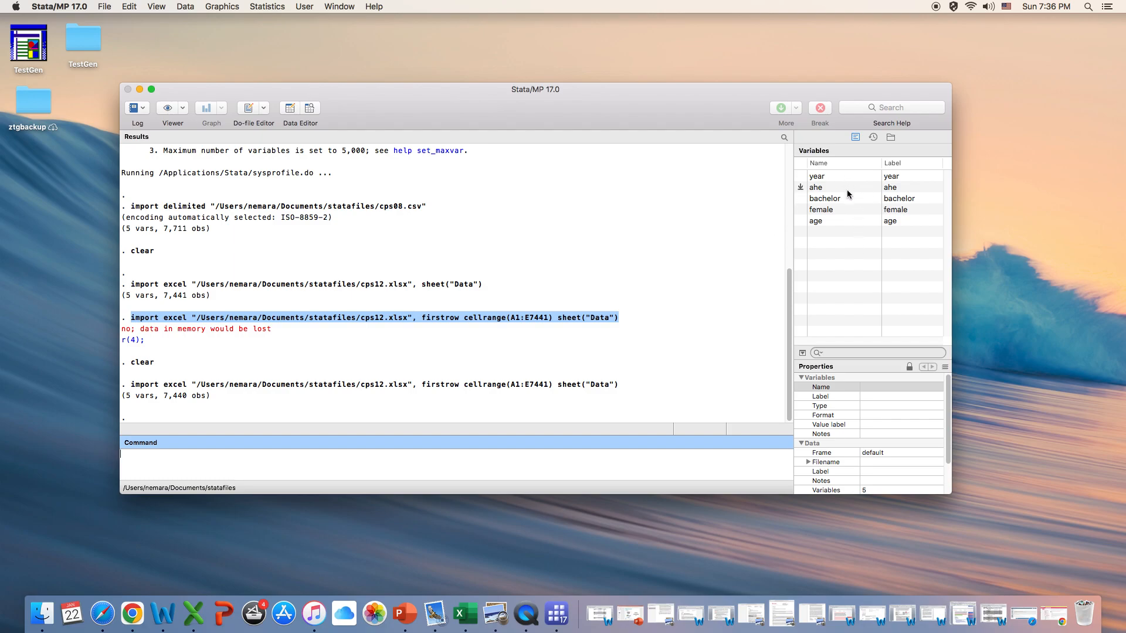
# Review the executed import excel commands, the available import formats, and the firstrow cellrange(A1:E7441) options in the results
pyautogui.click(670, 353)
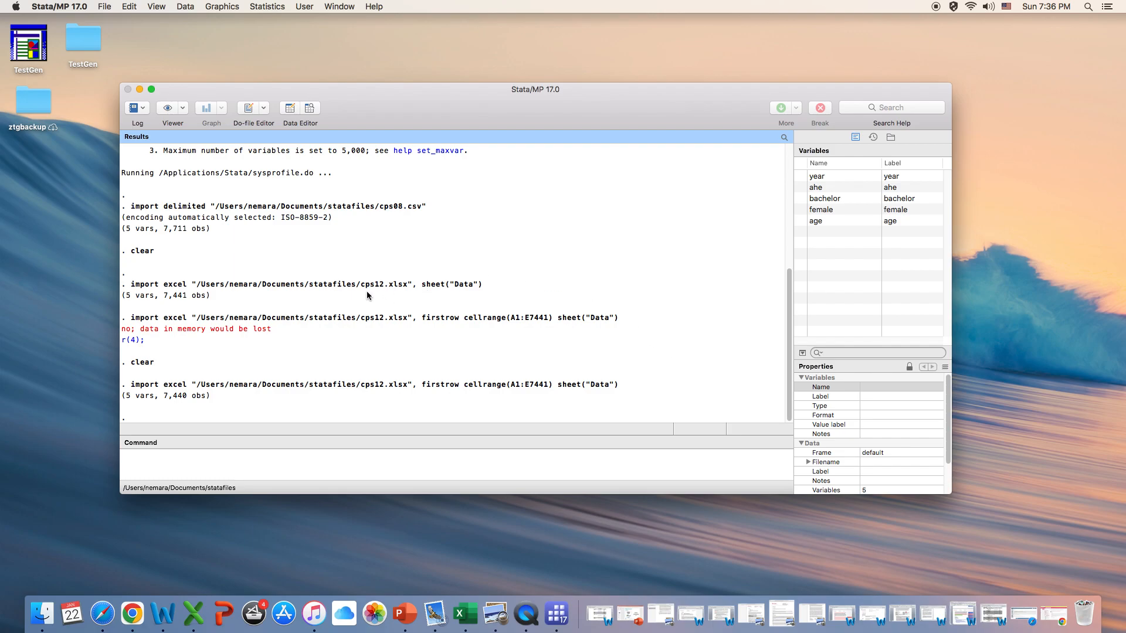
pyautogui.moveTo(300, 290); pyautogui.dragTo(164, 290)
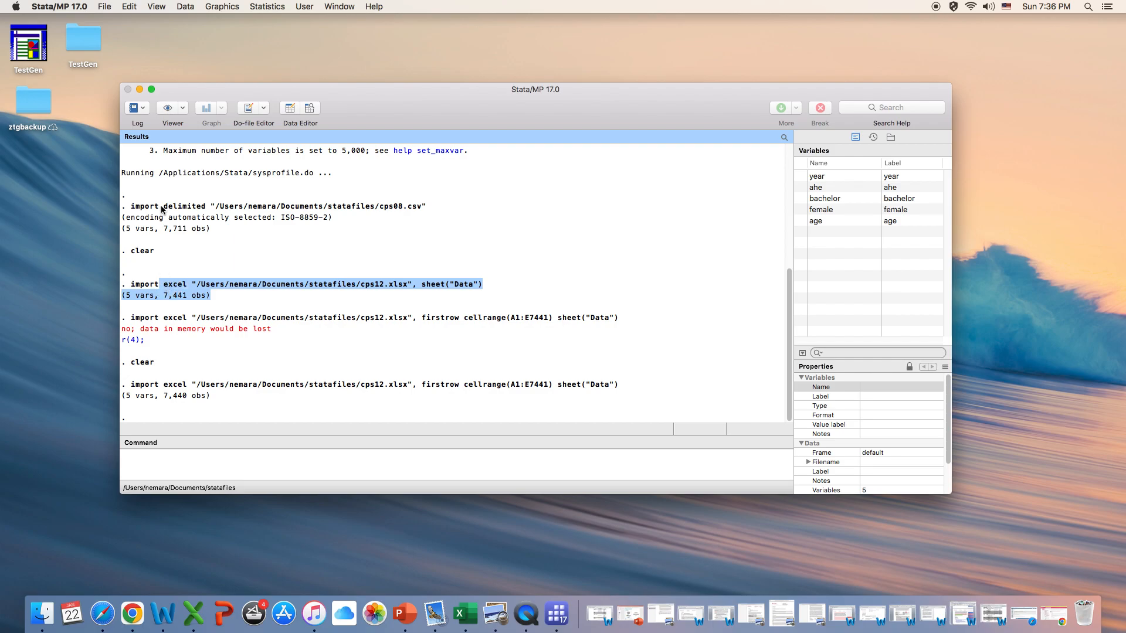
pyautogui.click(105, 6)
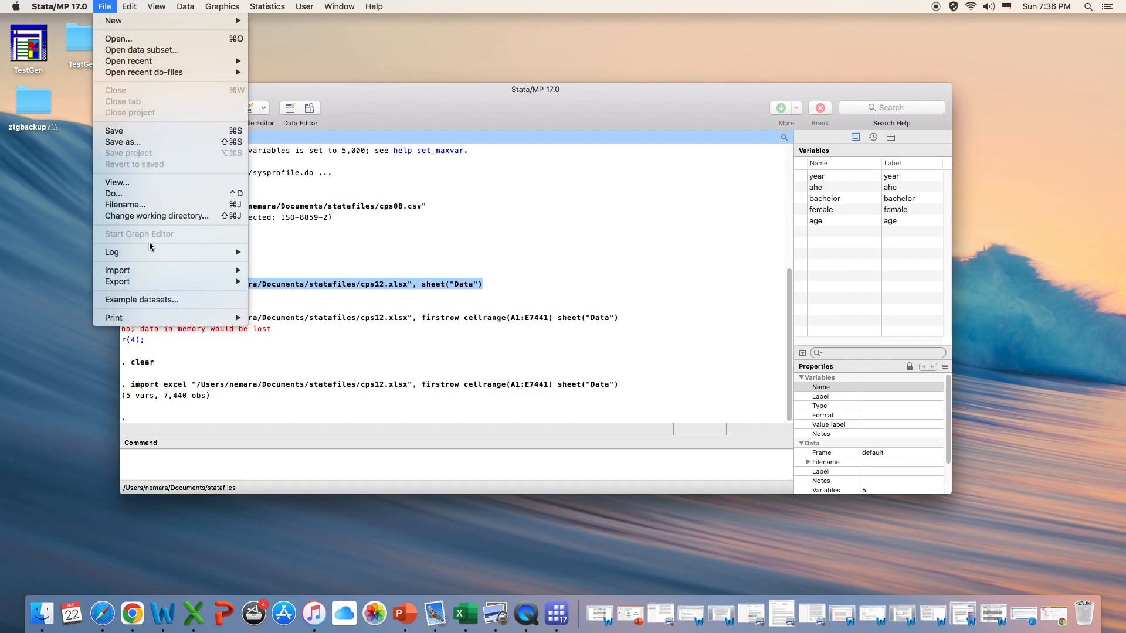
pyautogui.moveTo(151, 274)
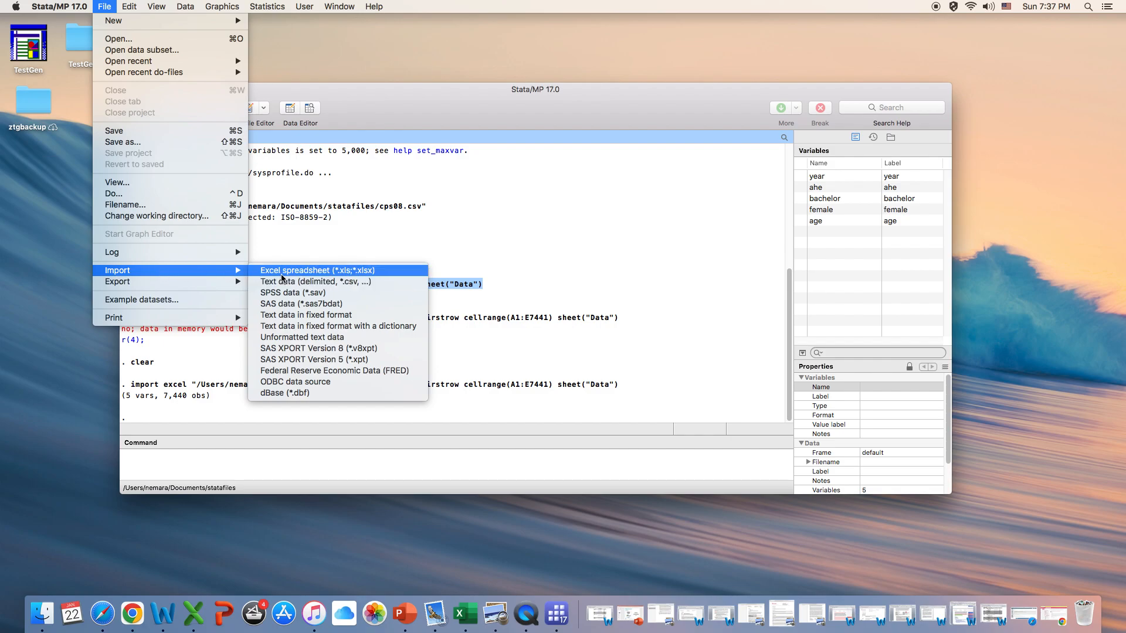
pyautogui.click(598, 328)
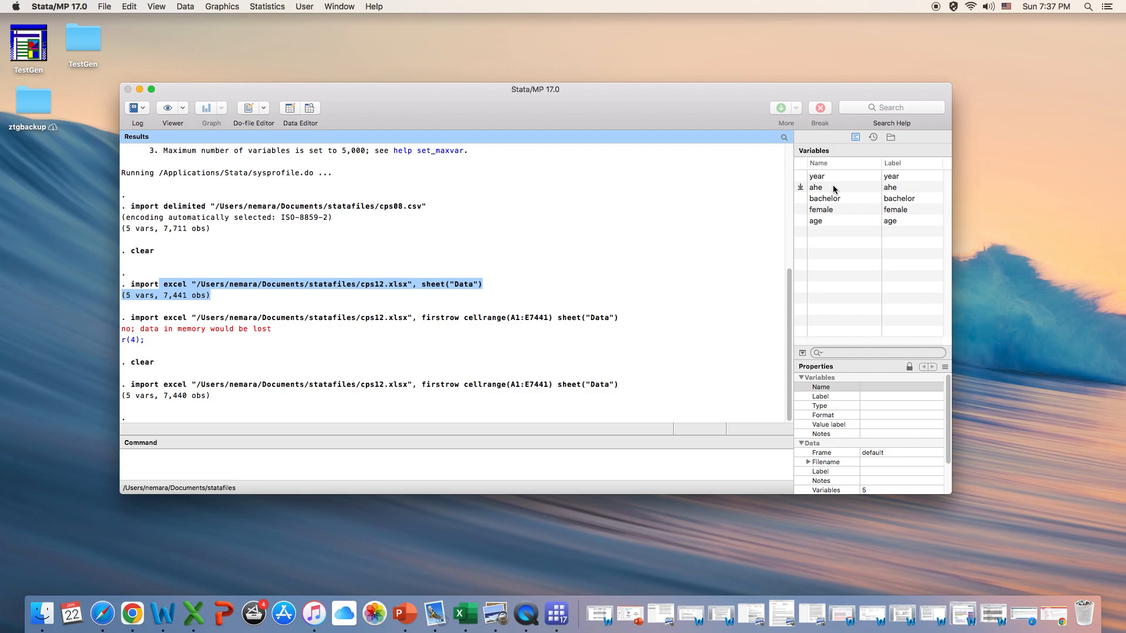
pyautogui.click(559, 373)
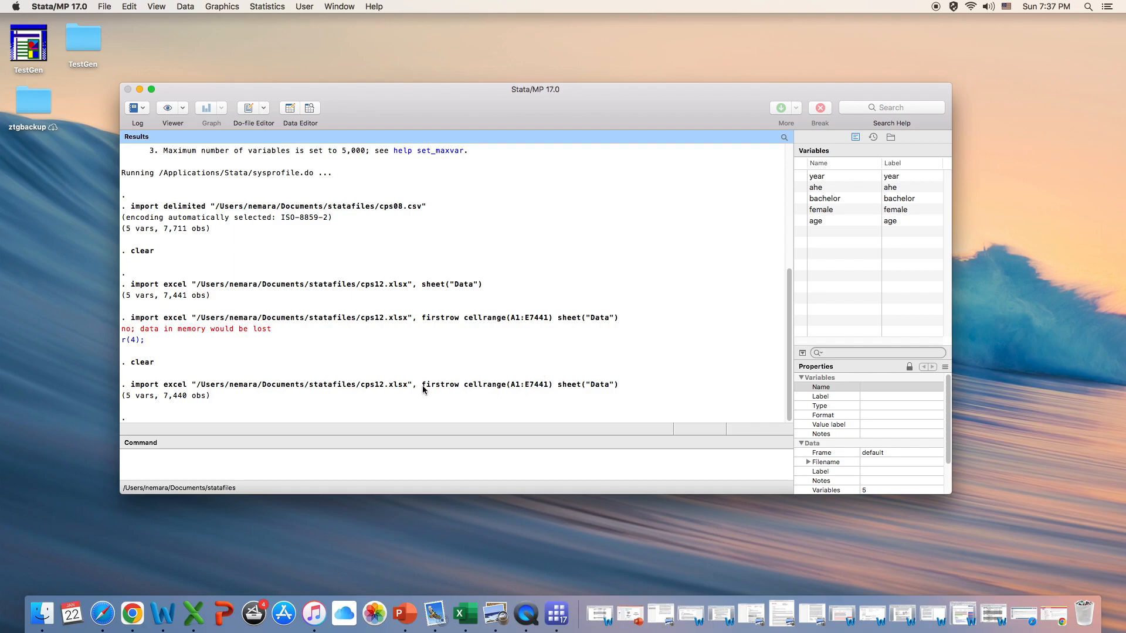
pyautogui.moveTo(422, 386); pyautogui.dragTo(551, 389)
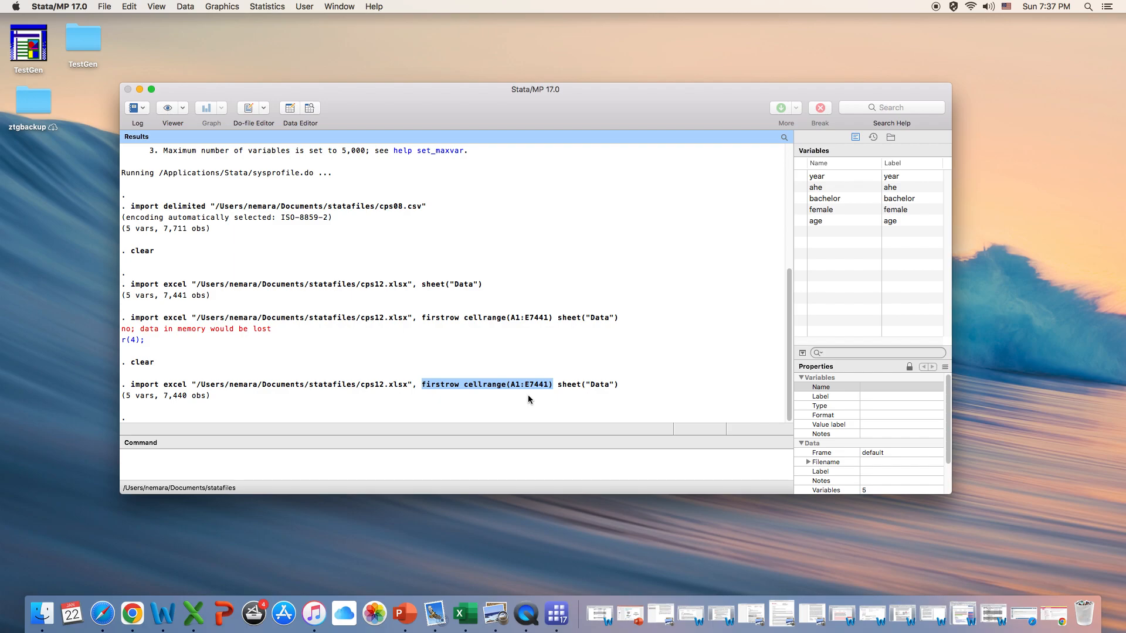
# Run the clear command to remove the imported cps12 data from memory
pyautogui.click(501, 468)
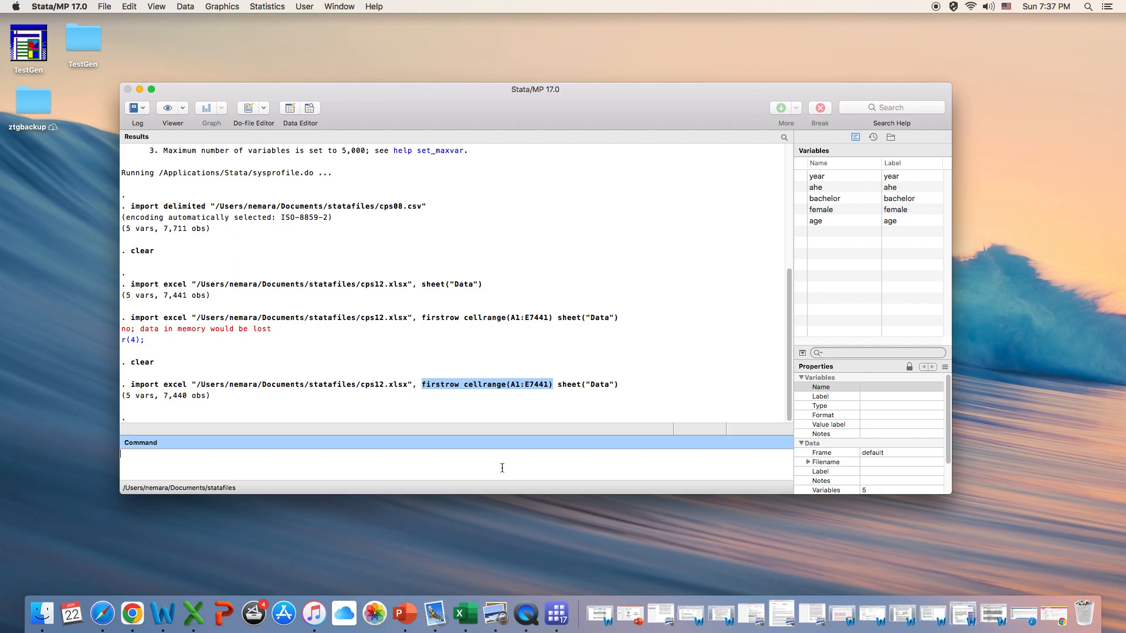
pyautogui.write('clear')
pyautogui.press('Return')
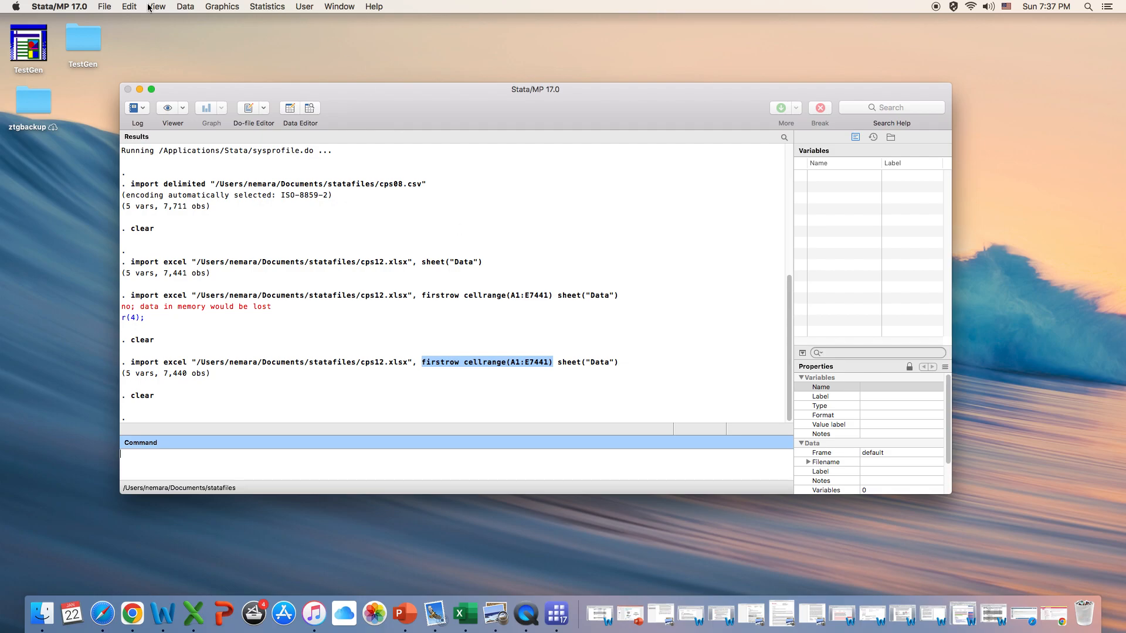
# Open the Stata dataset cps08.dta from the statafiles folder
pyautogui.click(103, 7)
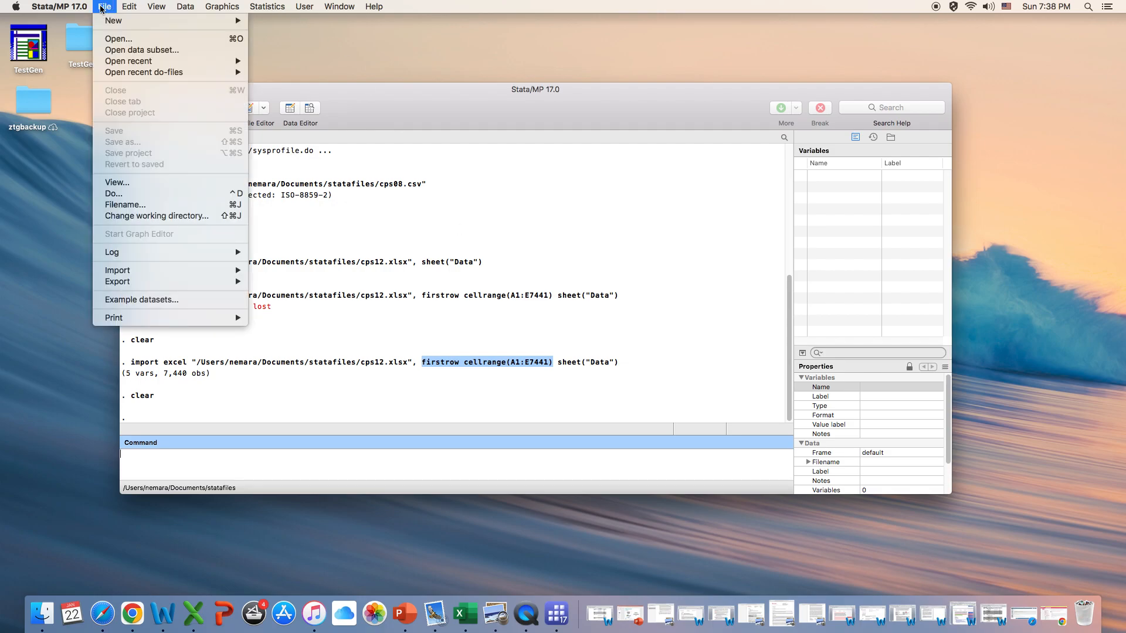
pyautogui.click(109, 40)
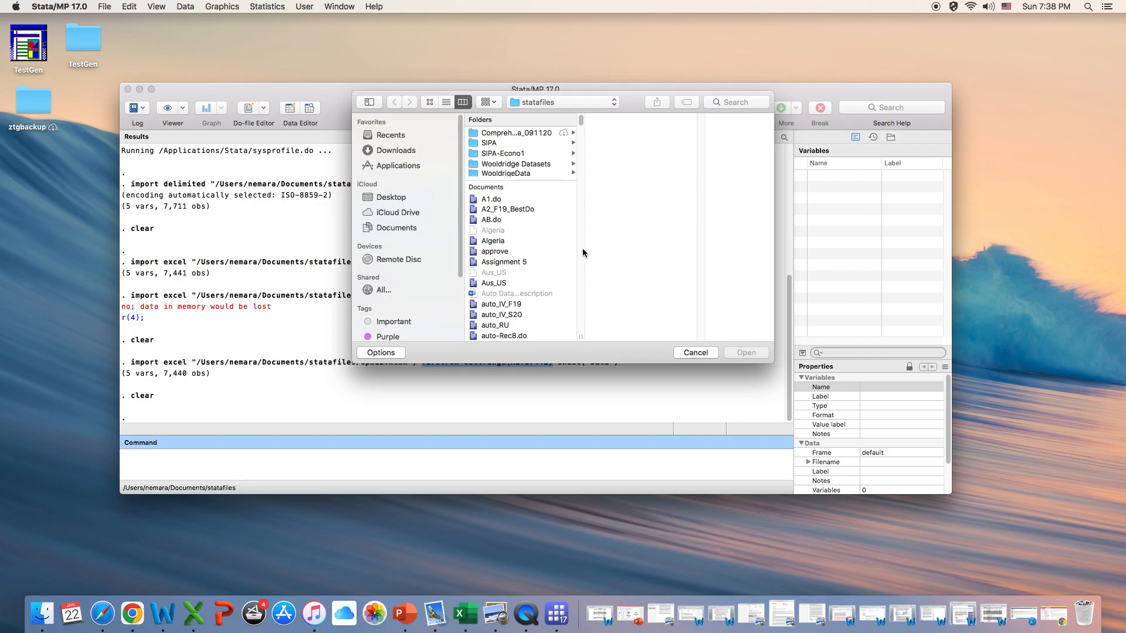
pyautogui.moveTo(581, 124); pyautogui.dragTo(580, 138)
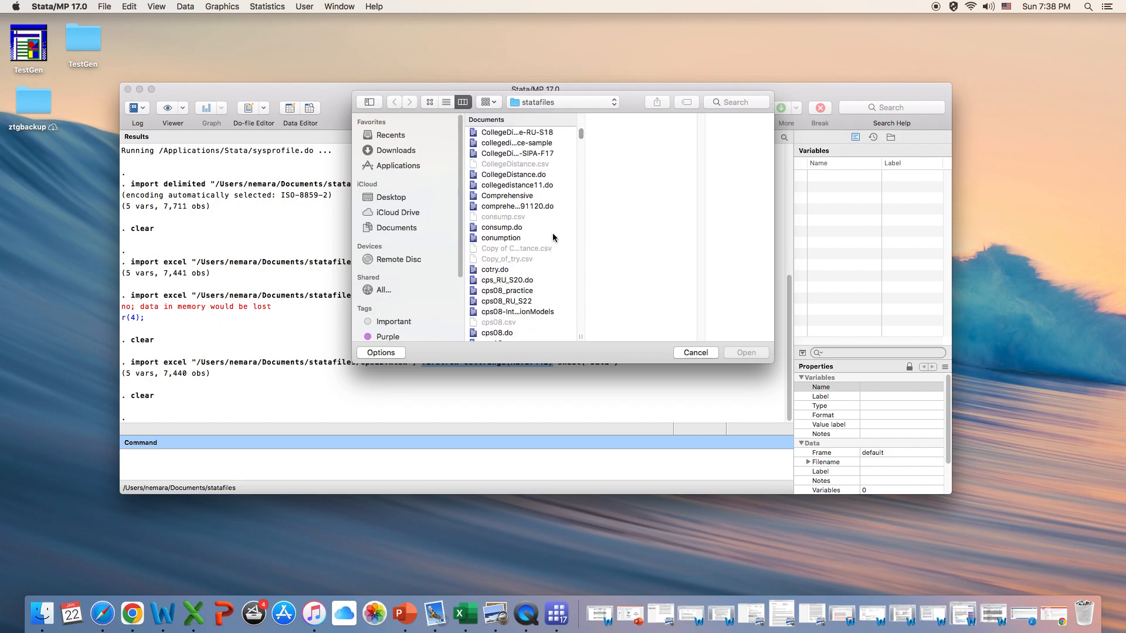
pyautogui.scroll(-10, 550, 235)
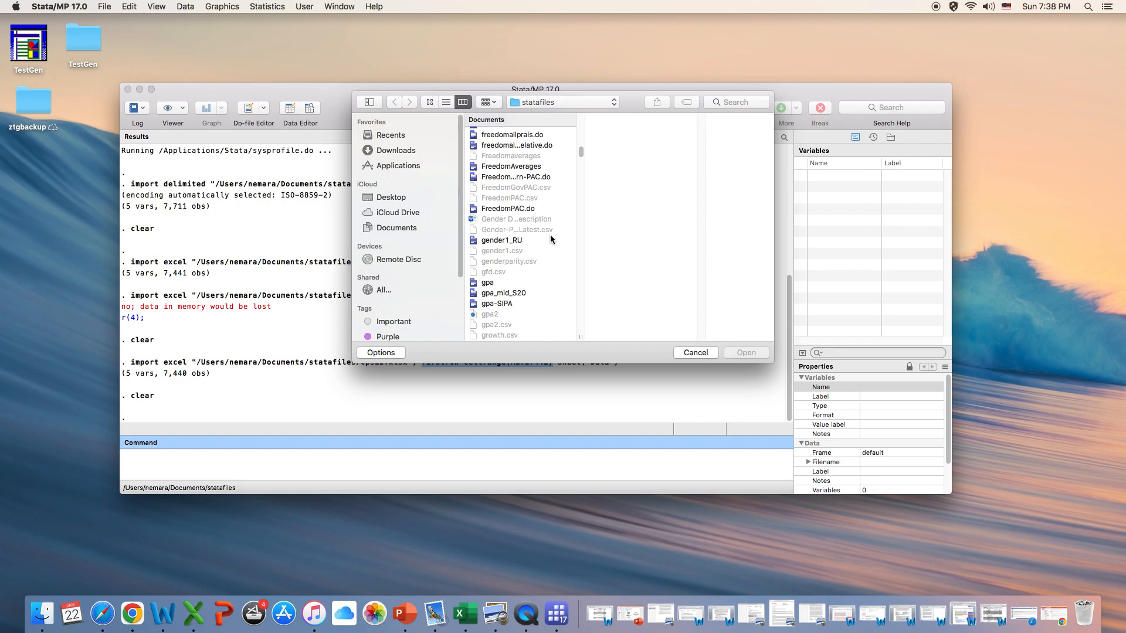
pyautogui.scroll(-15, 550, 234)
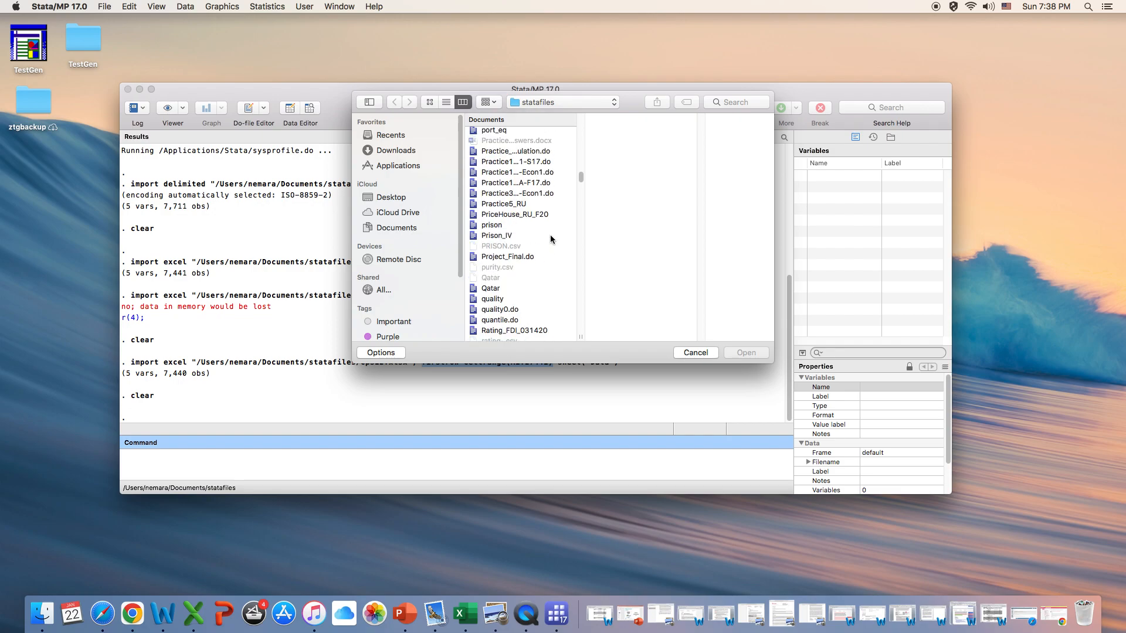
pyautogui.scroll(-20, 550, 239)
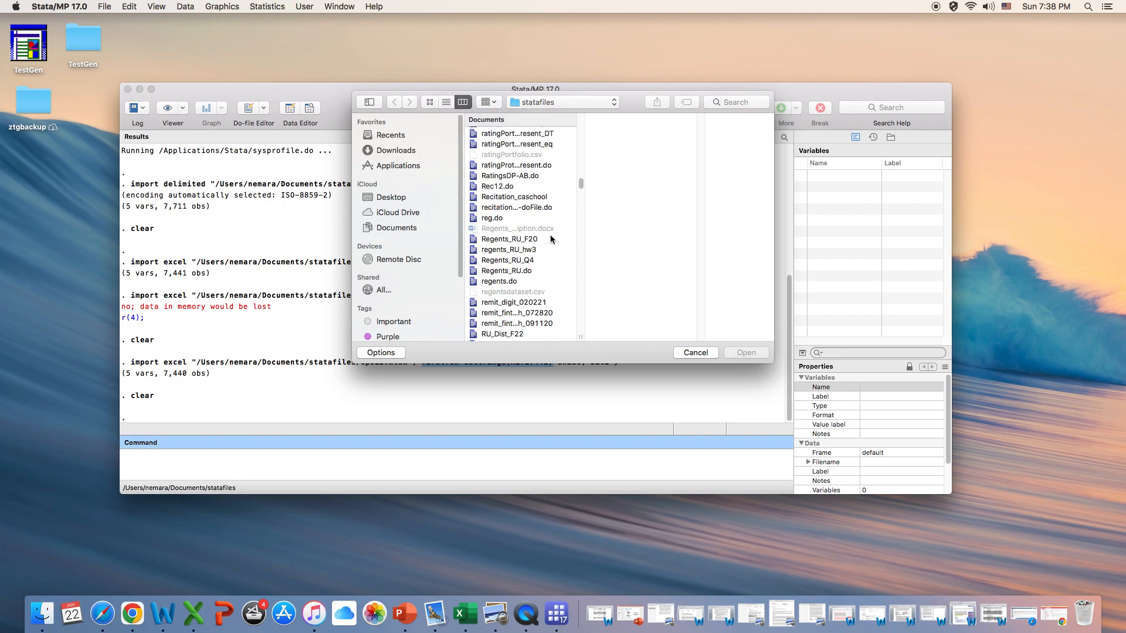
pyautogui.scroll(-15, 550, 238)
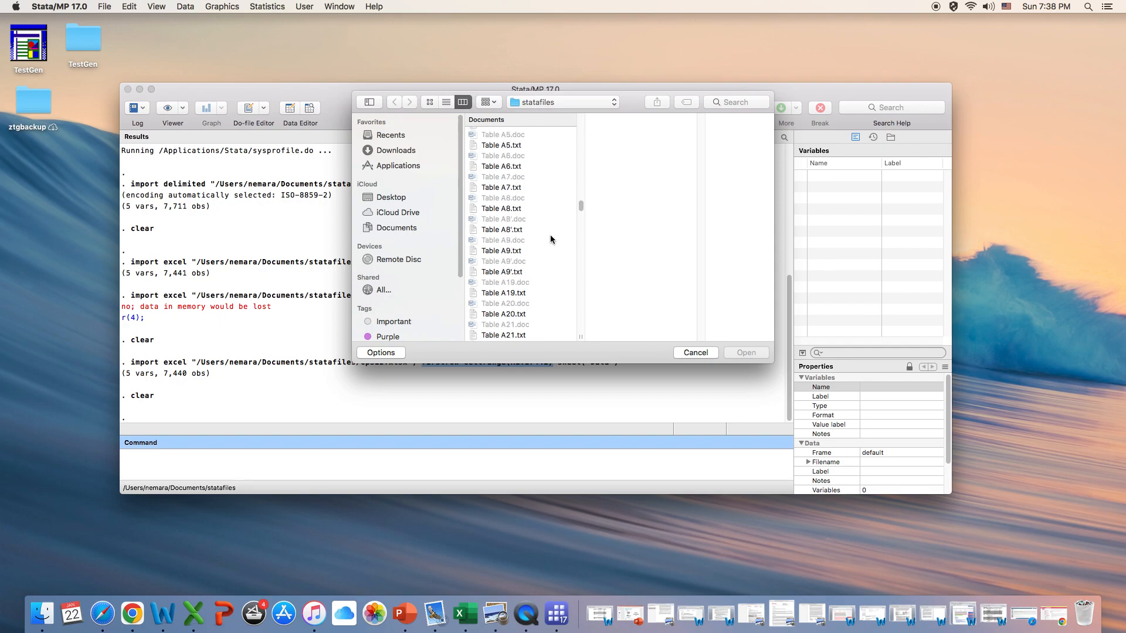
pyautogui.moveTo(578, 211); pyautogui.dragTo(576, 266)
pyautogui.scroll(15, 562, 235)
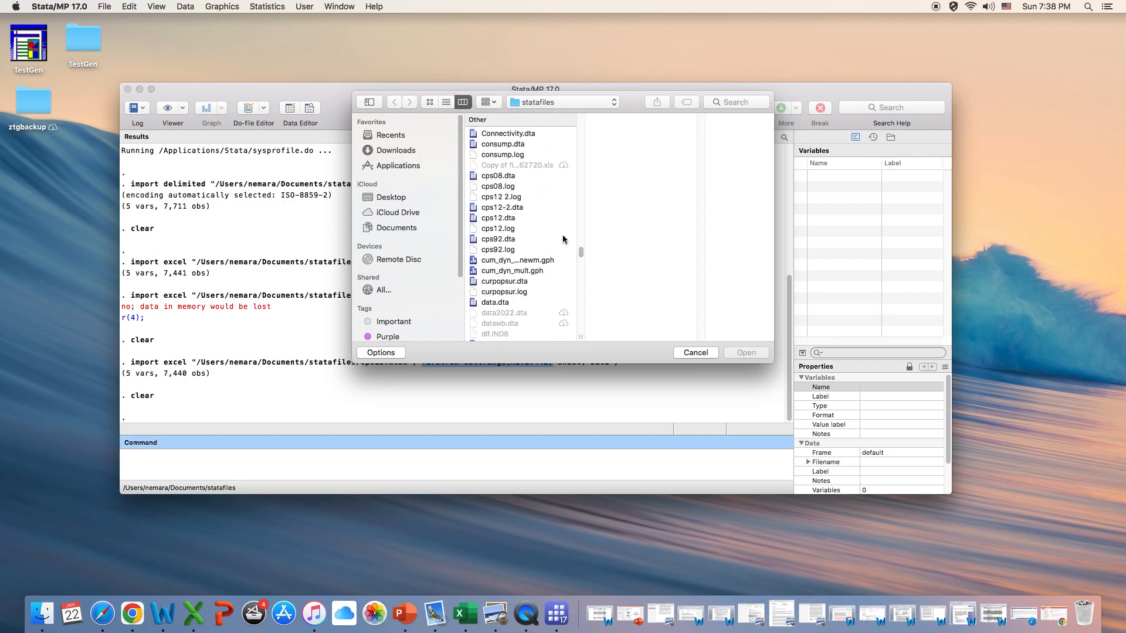
pyautogui.click(487, 177)
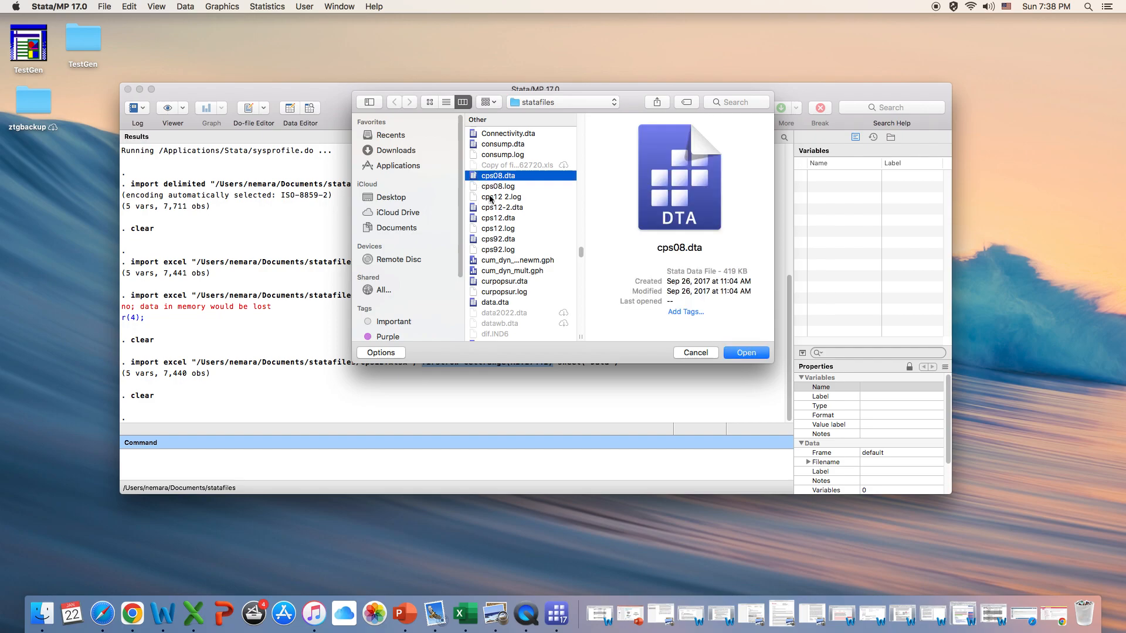
pyautogui.click(754, 352)
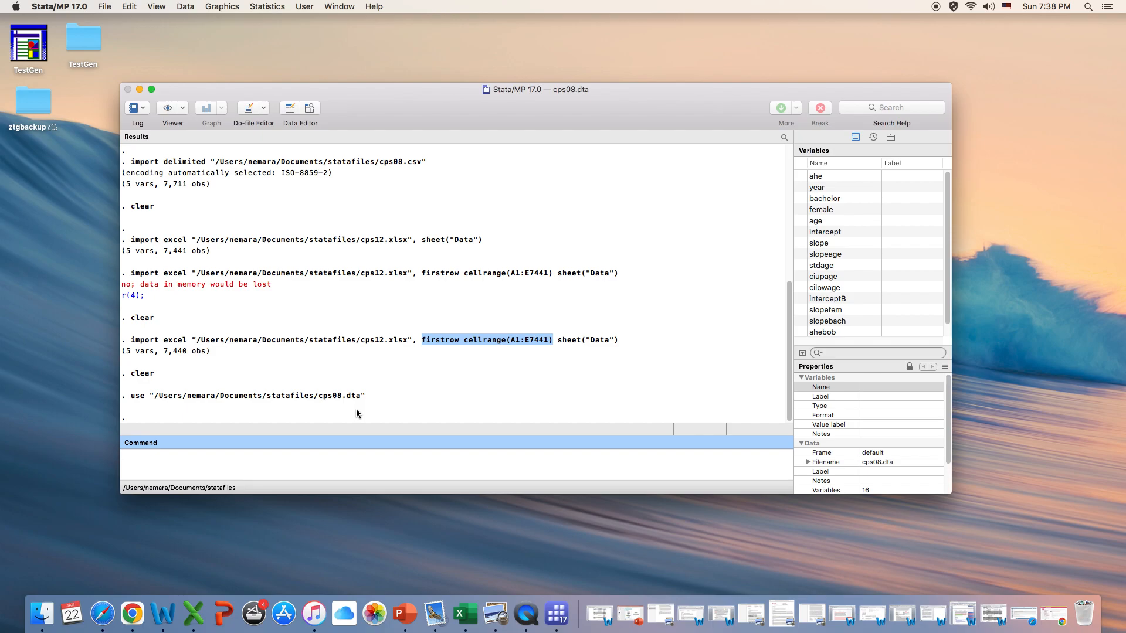
pyautogui.scroll(5, 355, 405)
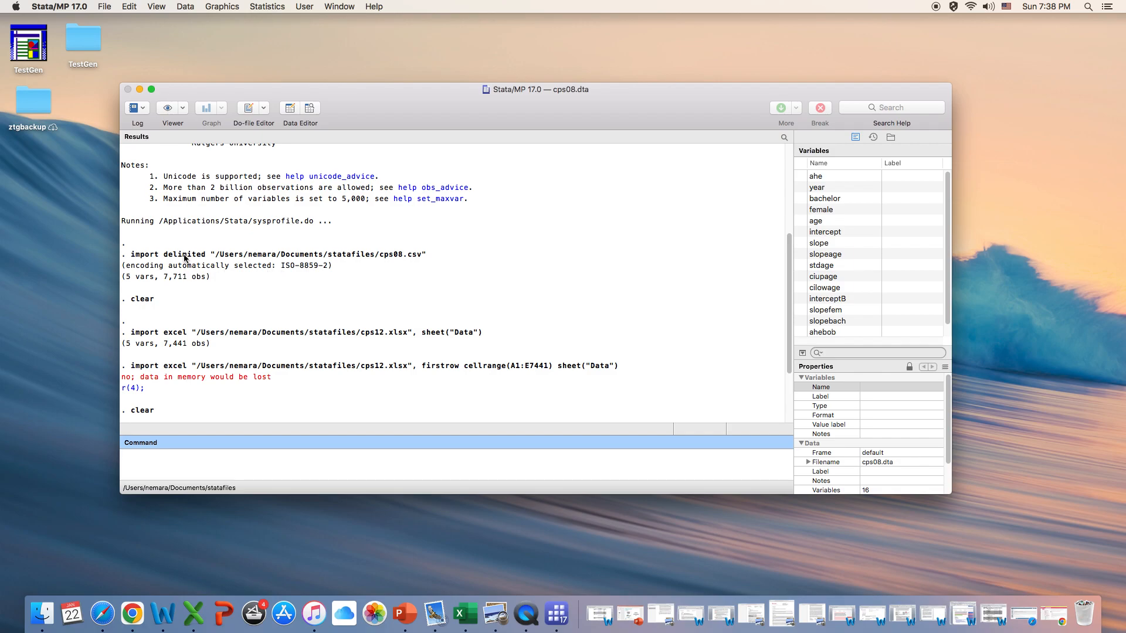
# Examine the import delimited command in the results, highlighting the cps08.csv file path
pyautogui.click(423, 259)
pyautogui.moveTo(423, 259); pyautogui.dragTo(410, 258)
pyautogui.click(134, 253)
pyautogui.moveTo(133, 254); pyautogui.dragTo(419, 258)
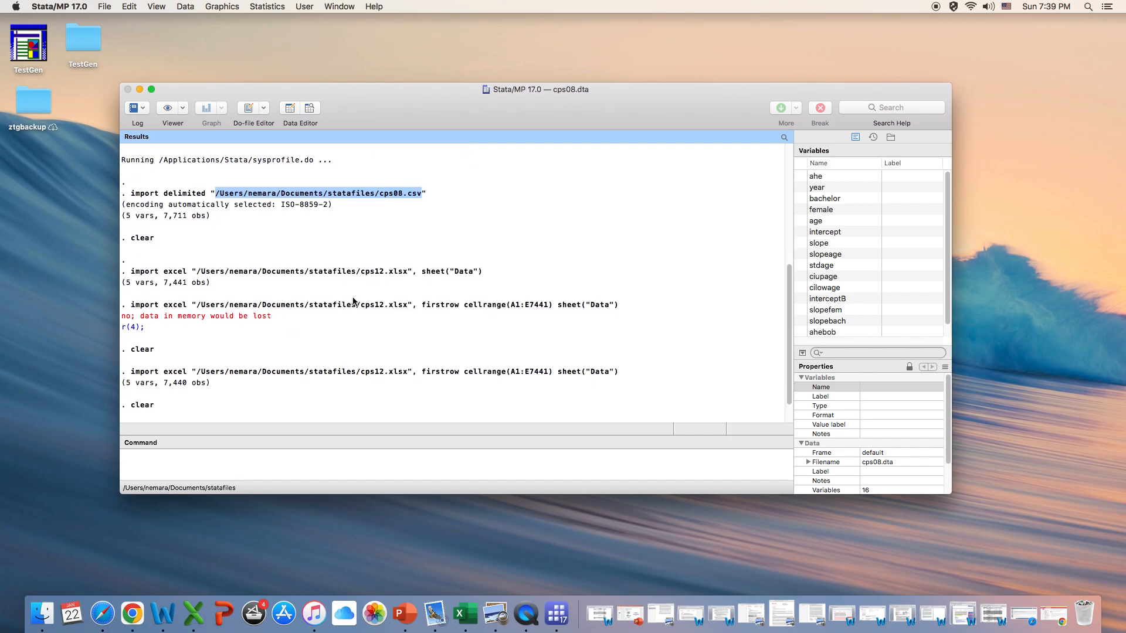
# Review the import excel commands for cps12.xlsx, highlighting firstrow cellrange(A1:E7441), and the use command for cps08.dta in the results
pyautogui.click(432, 271)
pyautogui.moveTo(482, 271); pyautogui.dragTo(131, 273)
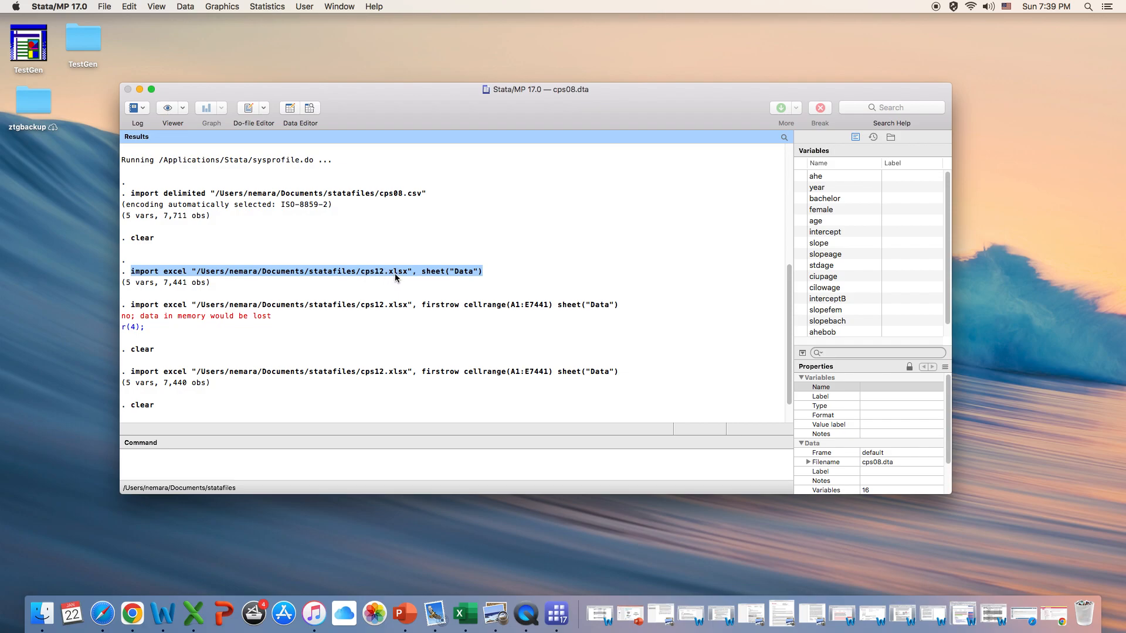
pyautogui.click(430, 326)
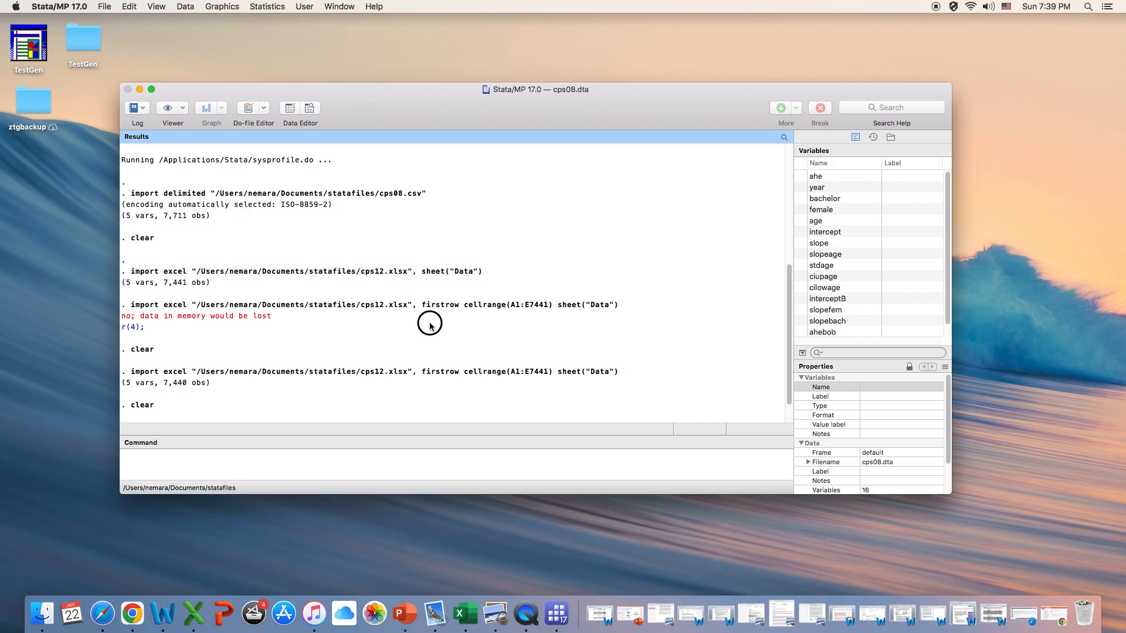
pyautogui.moveTo(422, 305); pyautogui.dragTo(550, 309)
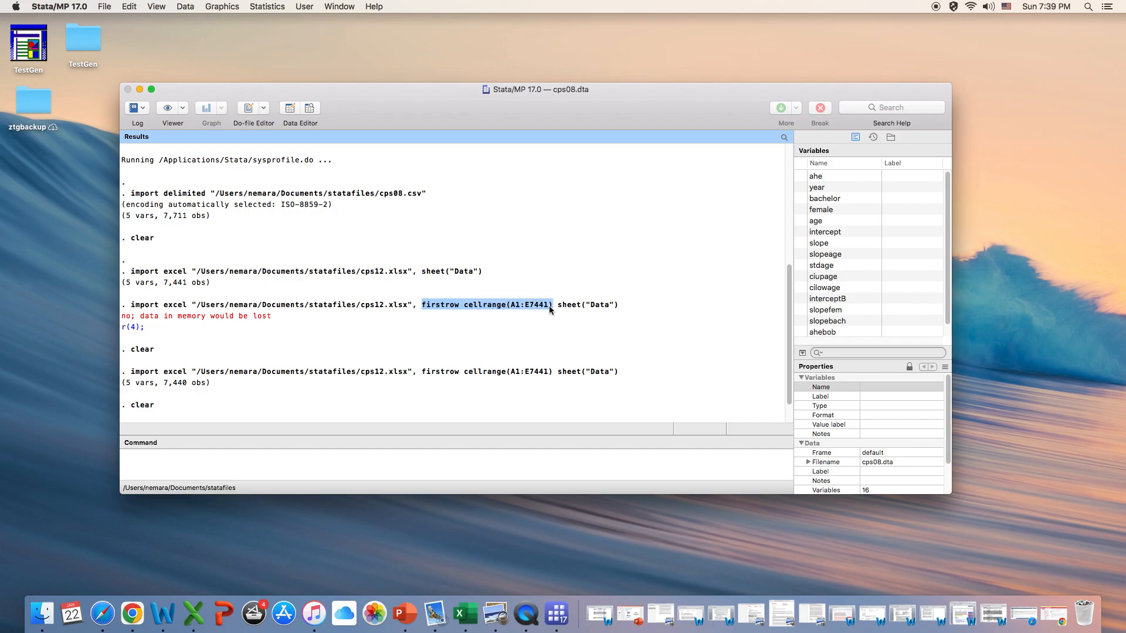
pyautogui.scroll(-3, 550, 322)
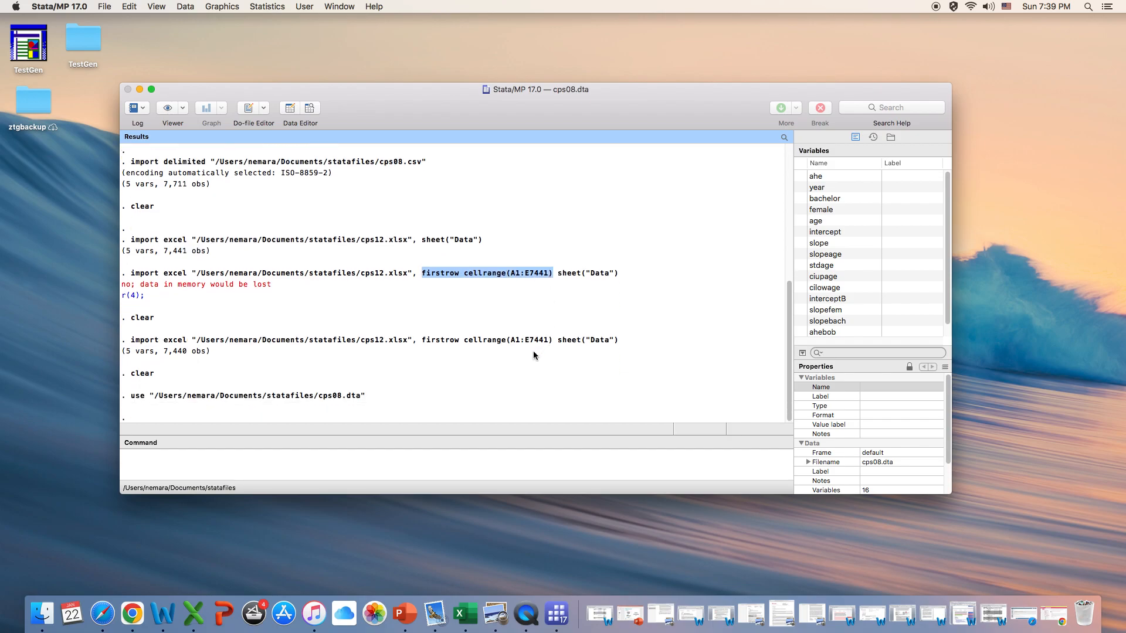
pyautogui.click(411, 400)
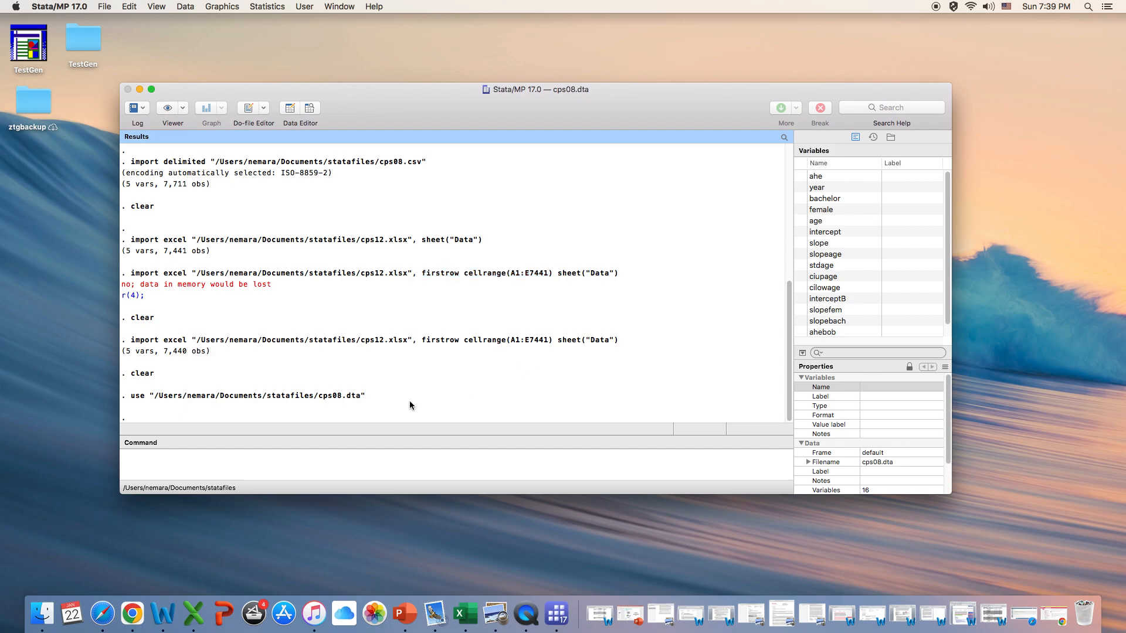